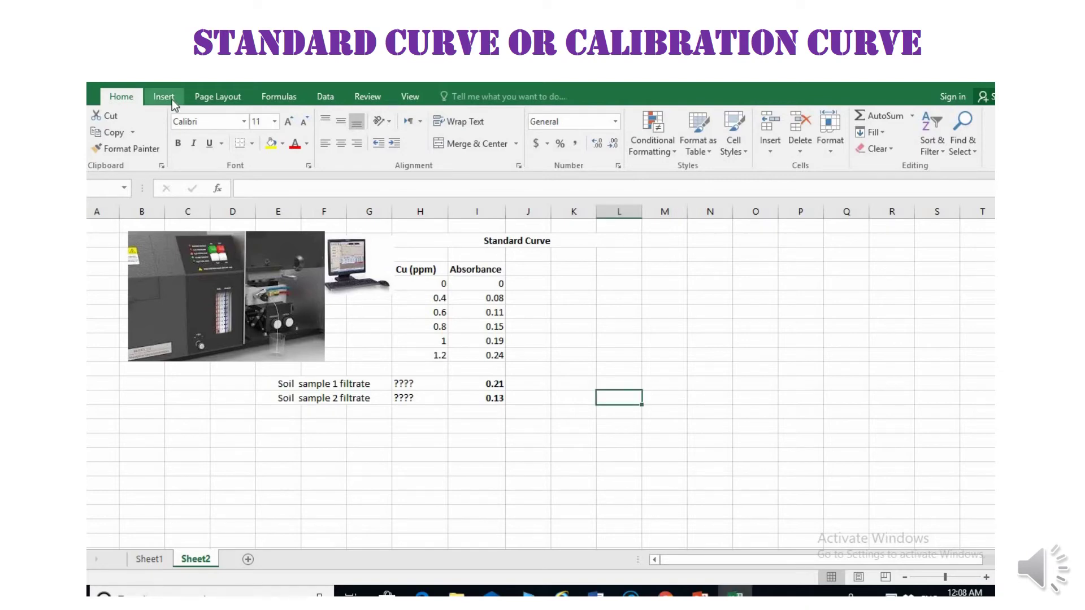
pyautogui.click(172, 100)
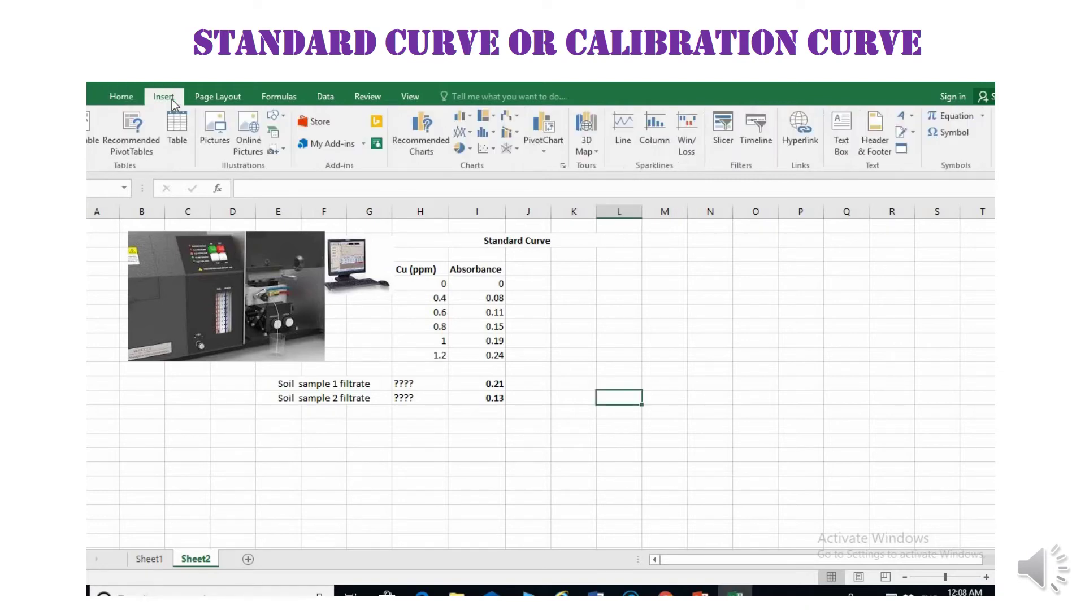
pyautogui.click(490, 153)
pyautogui.click(491, 186)
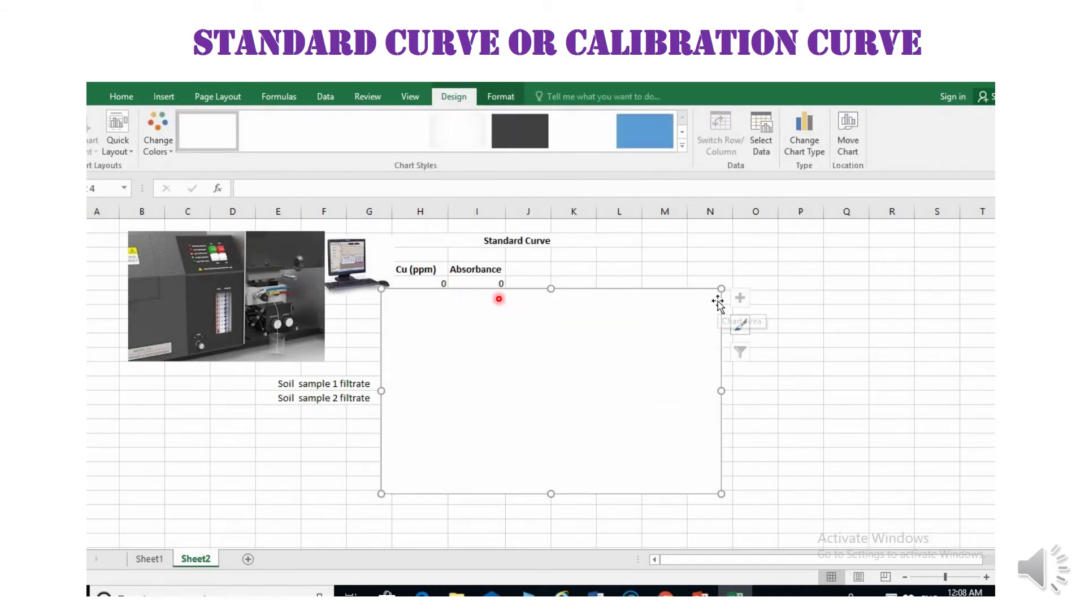
pyautogui.press('Delete')
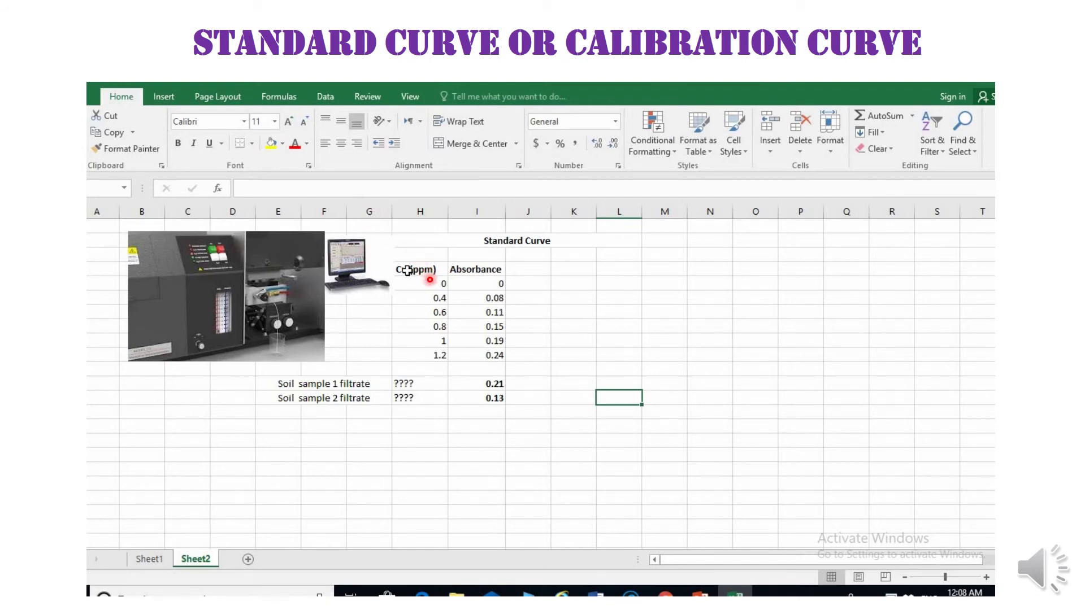
# Step: Insert a scatter chart from the Cu (ppm) and Absorbance columns, headers included, and place it beside the data table
pyautogui.moveTo(408, 270); pyautogui.dragTo(497, 355)
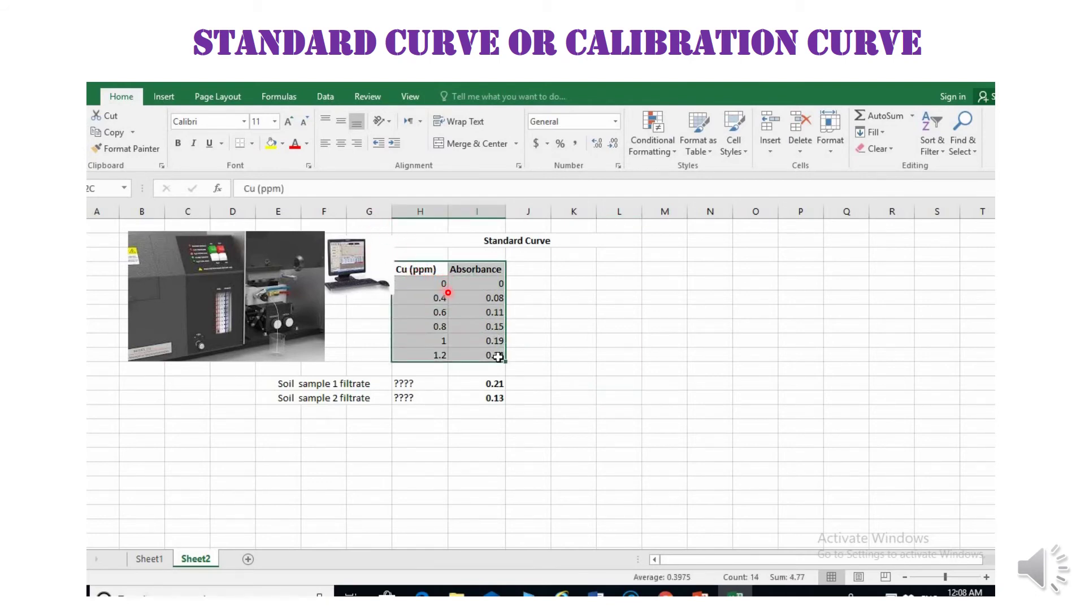
pyautogui.click(169, 100)
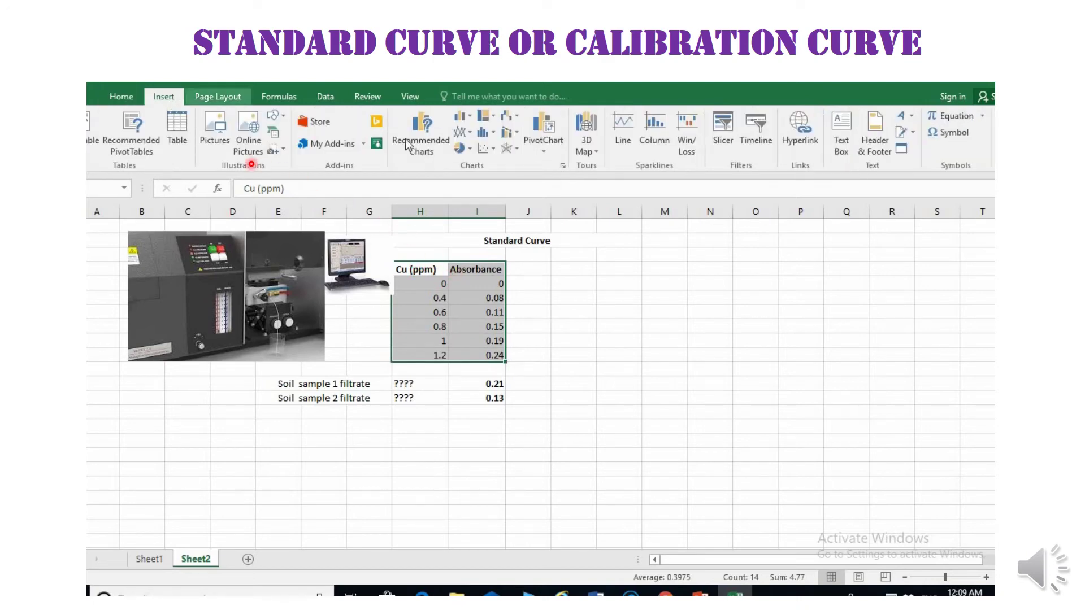
pyautogui.click(493, 151)
pyautogui.click(496, 188)
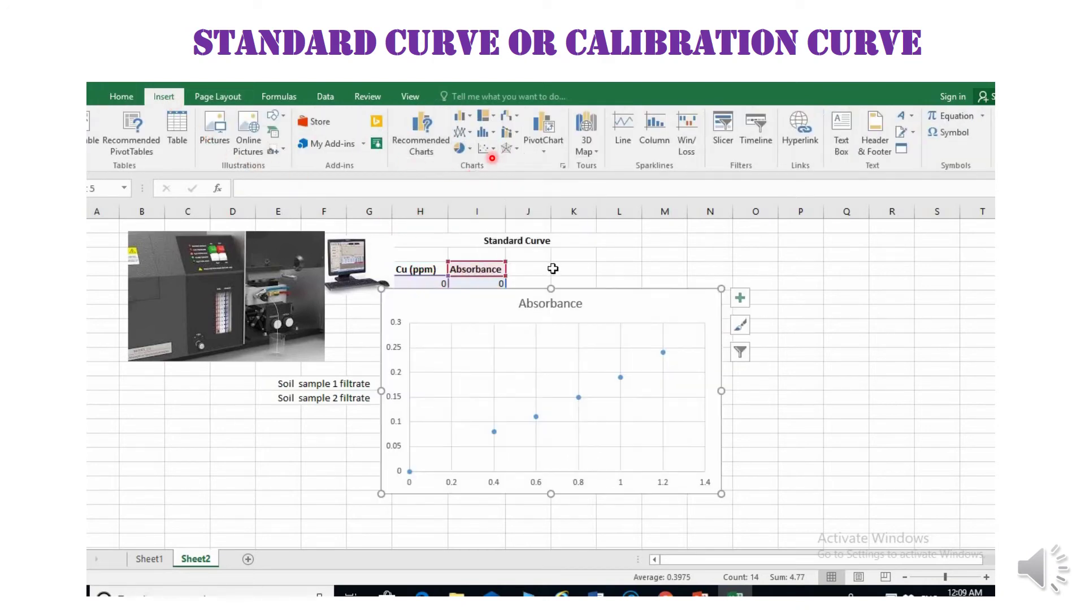
pyautogui.moveTo(591, 296)
pyautogui.mouseDown()
pyautogui.moveTo(720, 276)
pyautogui.moveTo(760, 254)
pyautogui.mouseUp()
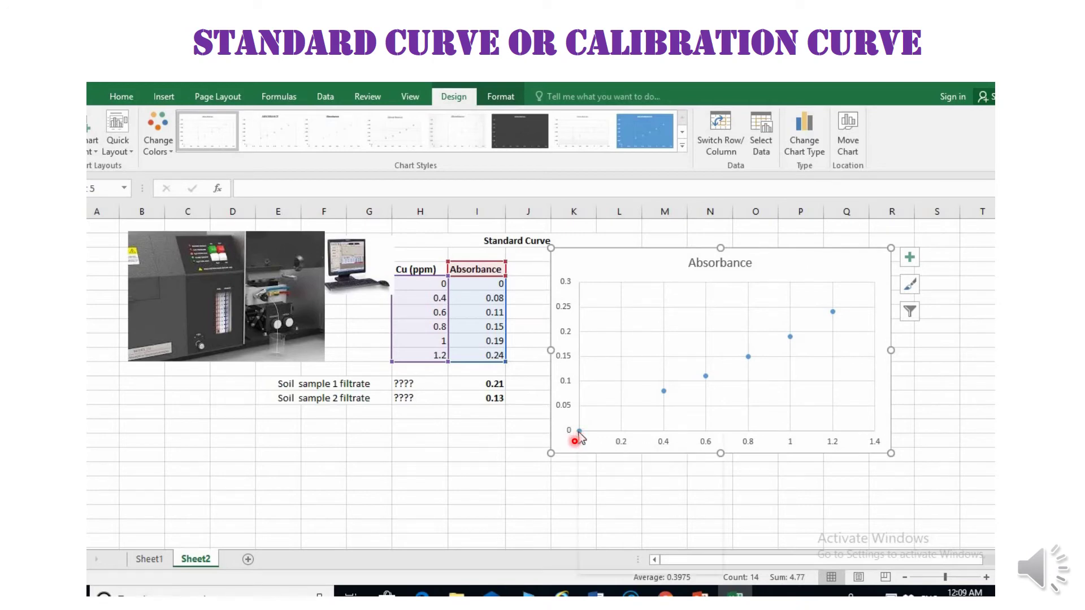
# Step: Add a linear trendline with its equation and R-squared value displayed, and move that label to just below the chart title
pyautogui.rightClick(579, 433)
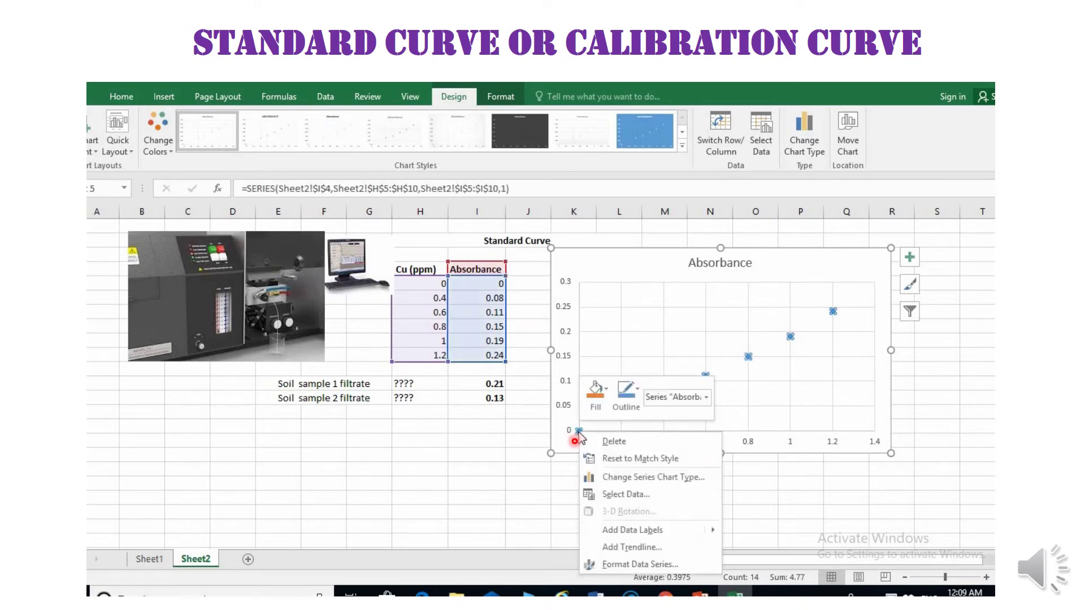
pyautogui.click(632, 547)
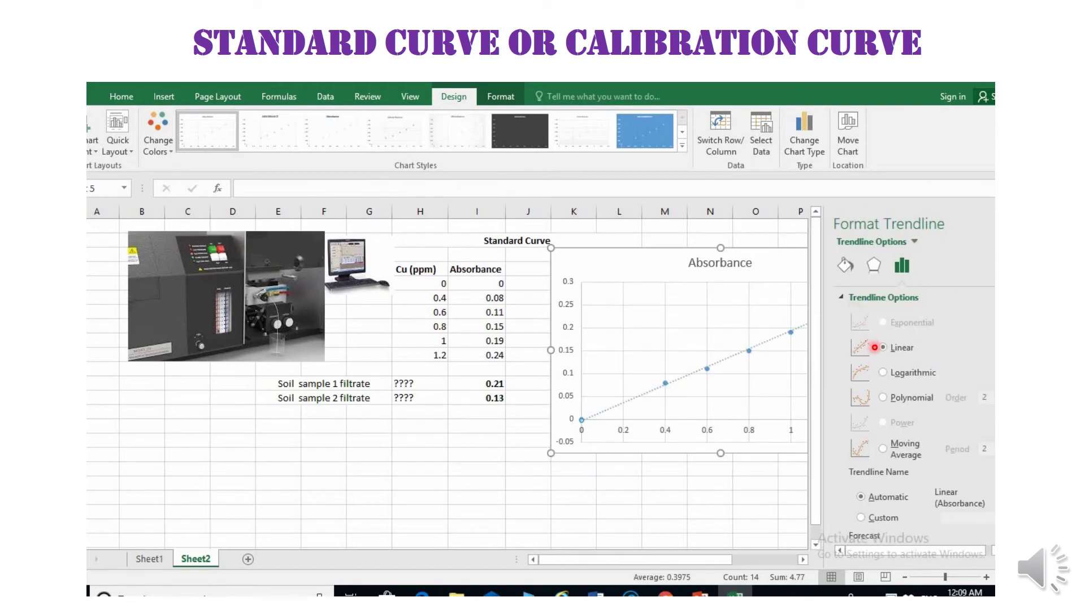
pyautogui.scroll(-3, 885, 348)
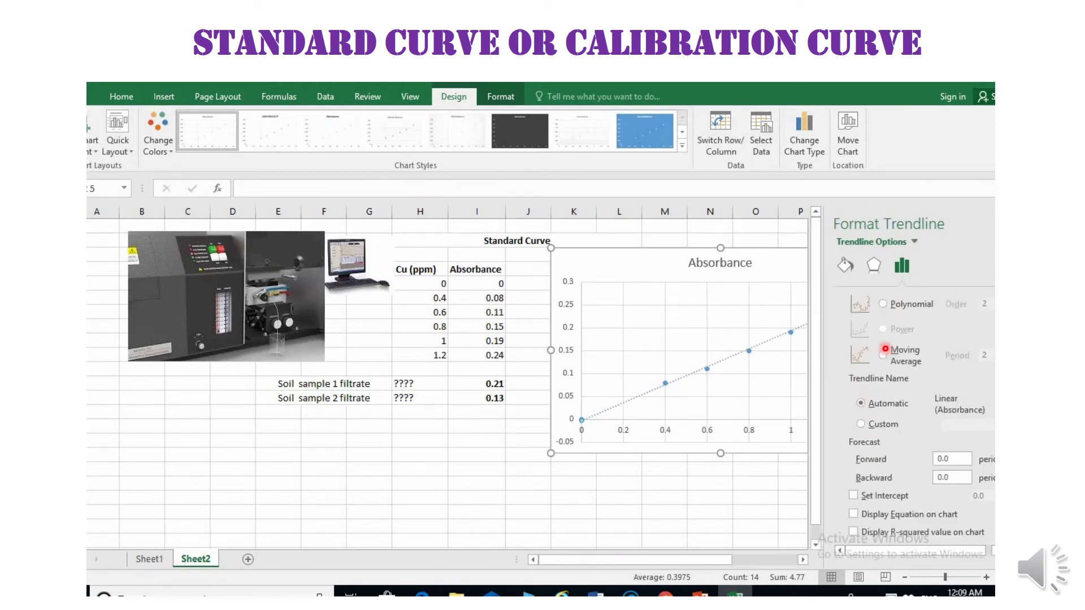
pyautogui.click(854, 514)
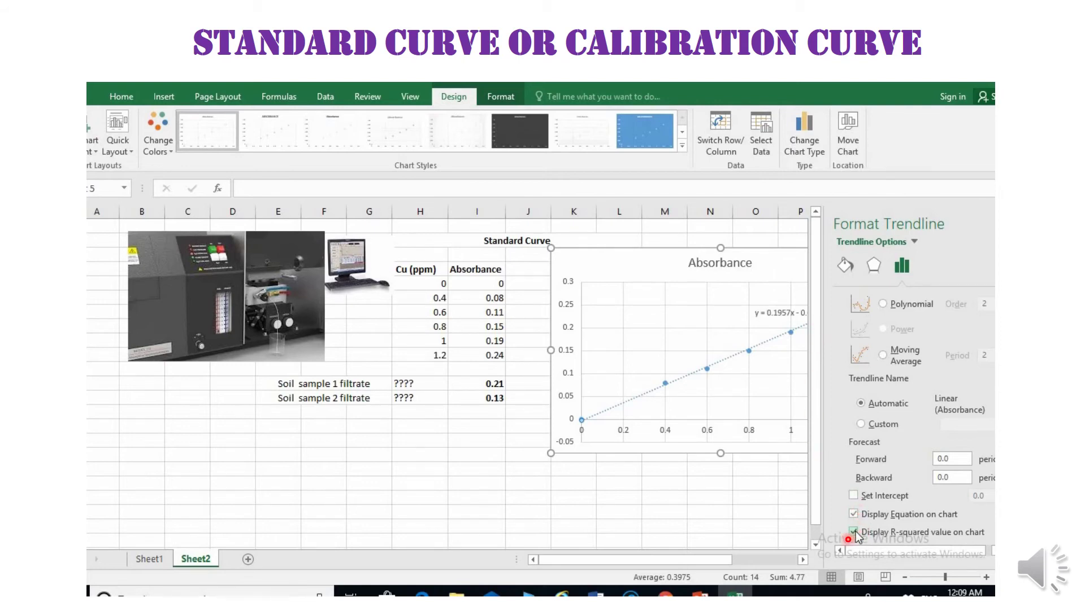
pyautogui.click(854, 532)
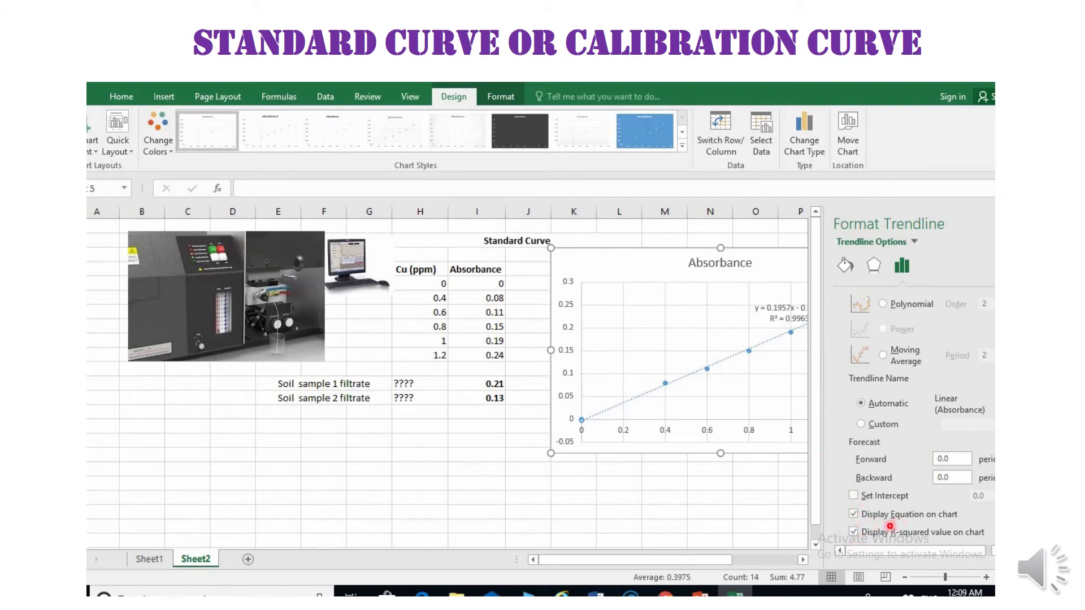
pyautogui.click(788, 303)
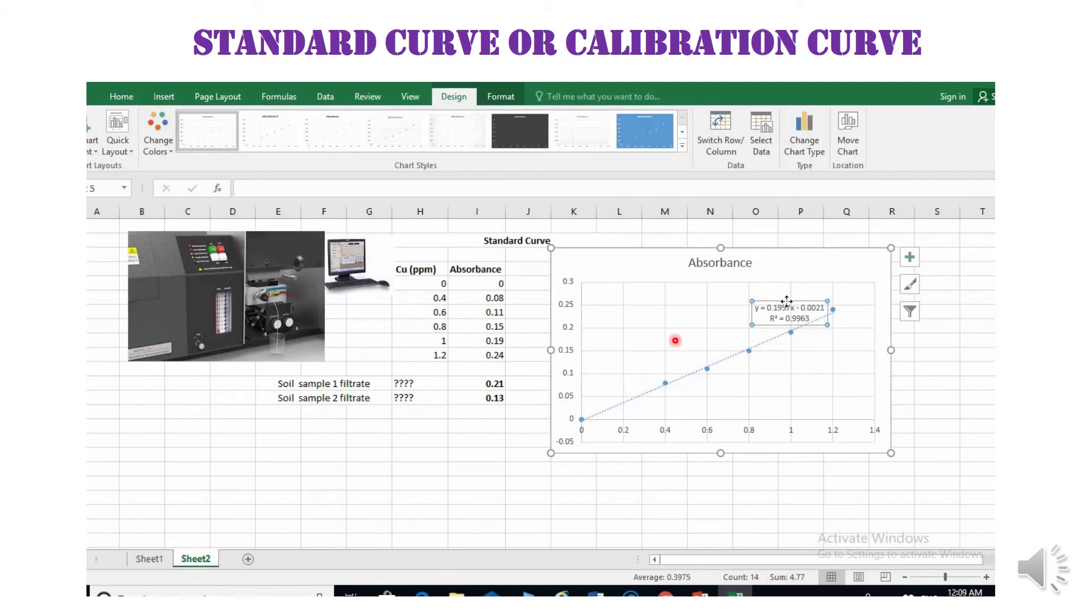
pyautogui.moveTo(786, 303); pyautogui.dragTo(716, 289)
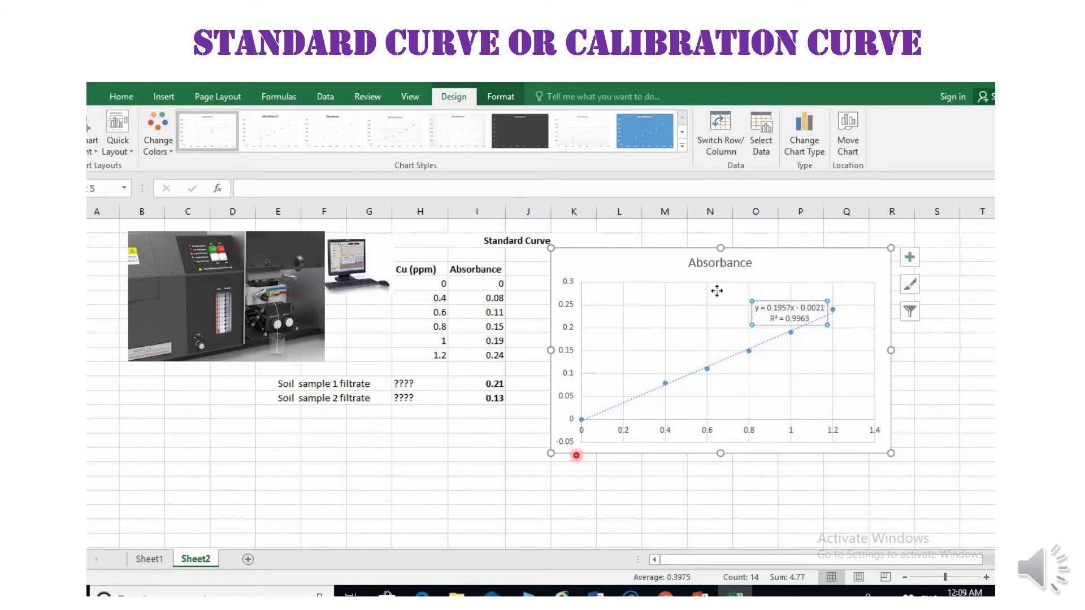
# Step: Change the chart title to "Standard curve"
pyautogui.click(727, 262)
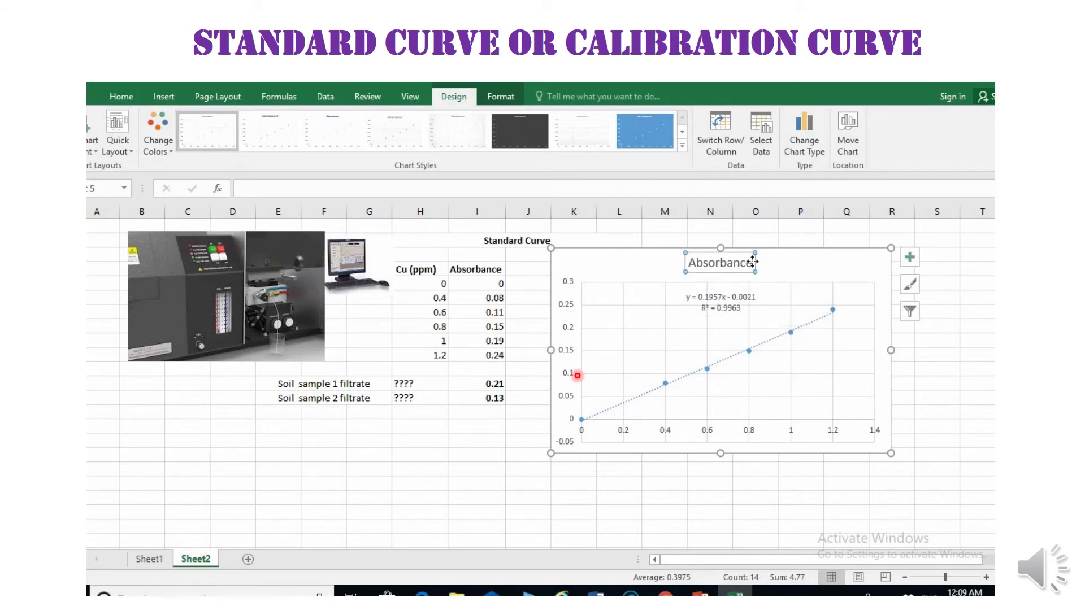
pyautogui.click(753, 261)
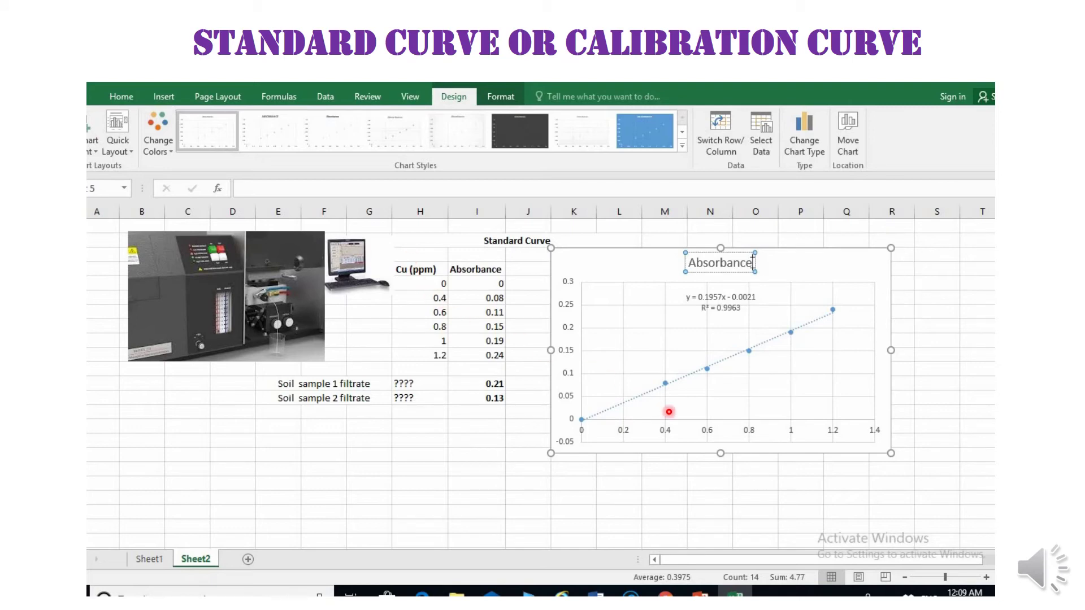
pyautogui.press('BackSpace')
pyautogui.press('BackSpace')
pyautogui.press('BackSpace')
pyautogui.press('BackSpace')
pyautogui.press('BackSpace')
pyautogui.press('BackSpace')
pyautogui.press('BackSpace')
pyautogui.press('BackSpace')
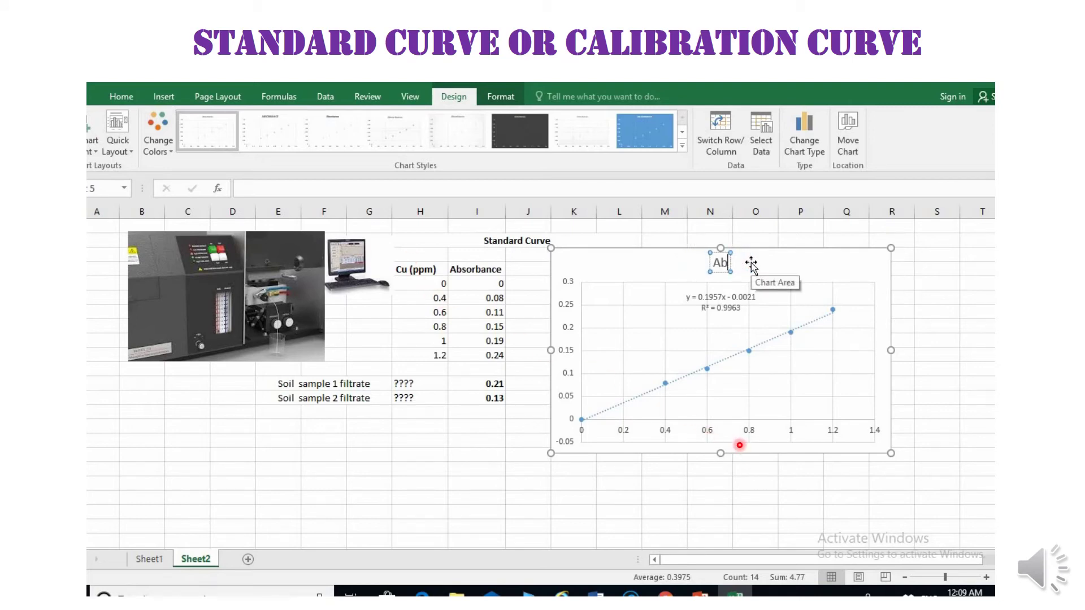
pyautogui.press('BackSpace')
pyautogui.press('BackSpace')
pyautogui.write('S')
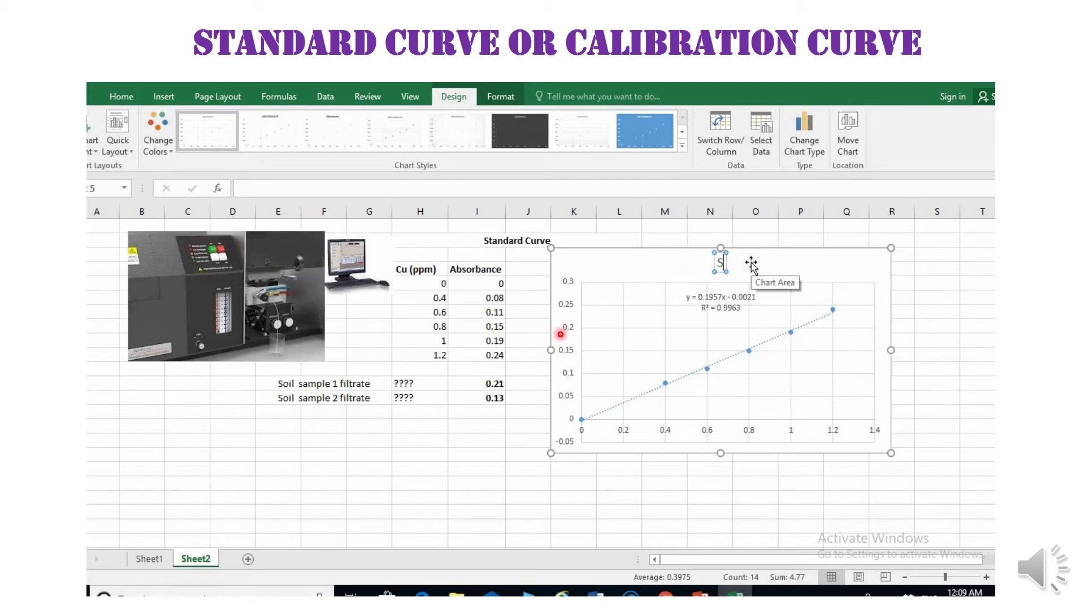
pyautogui.write('tandard')
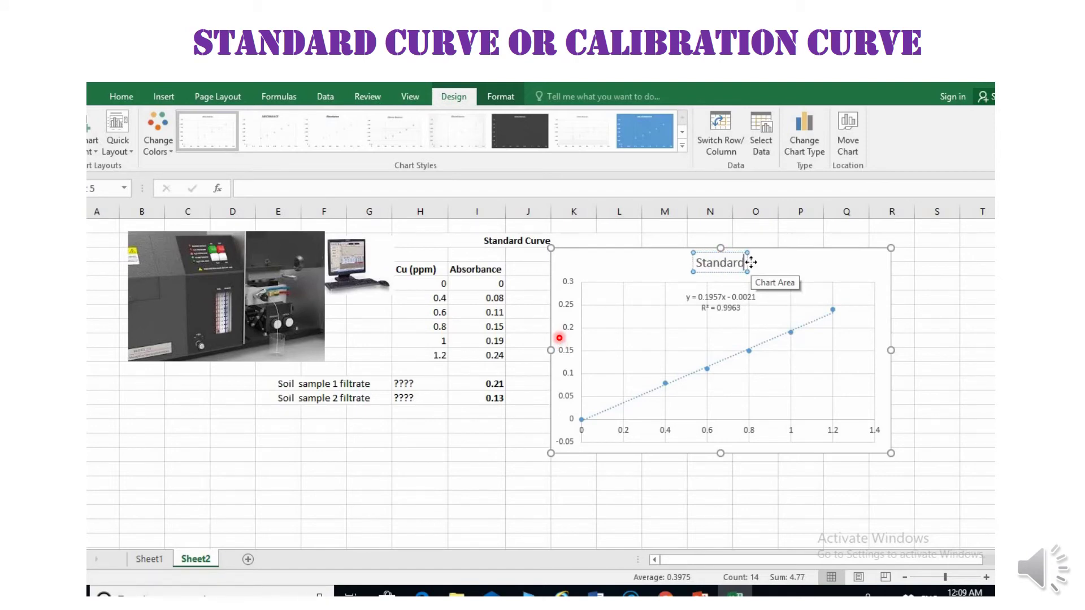
pyautogui.write(' curv')
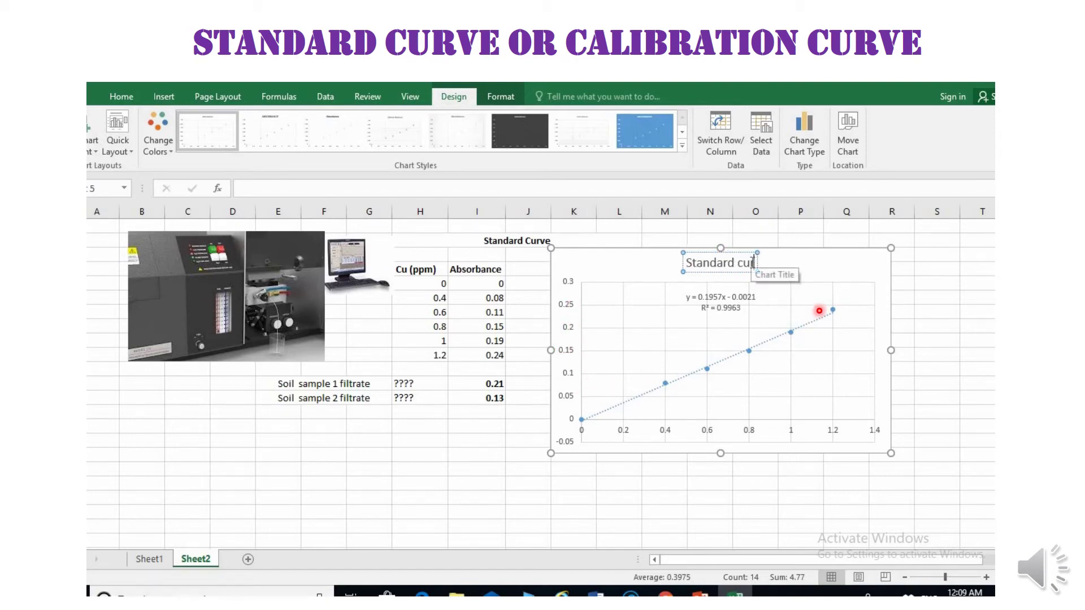
pyautogui.write('e')
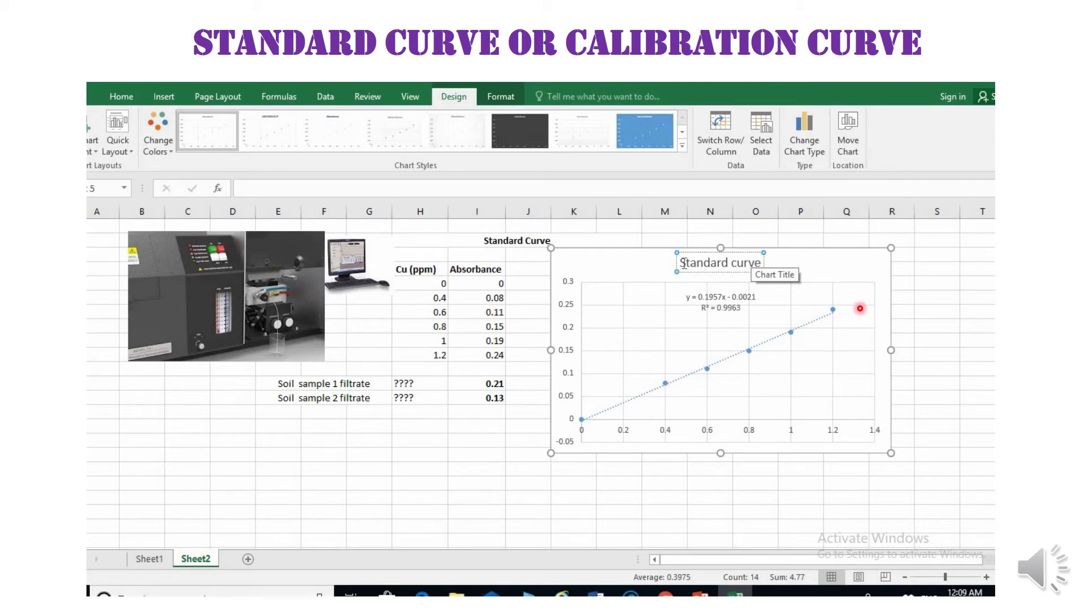
# Step: Make the chart title bold
pyautogui.moveTo(680, 264); pyautogui.dragTo(763, 263)
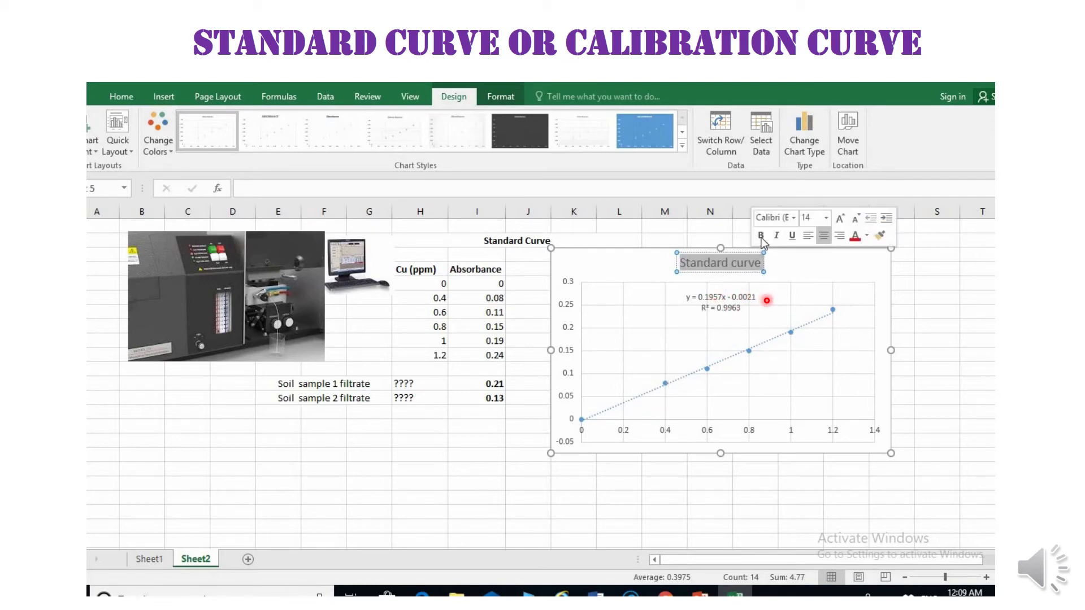
pyautogui.click(761, 235)
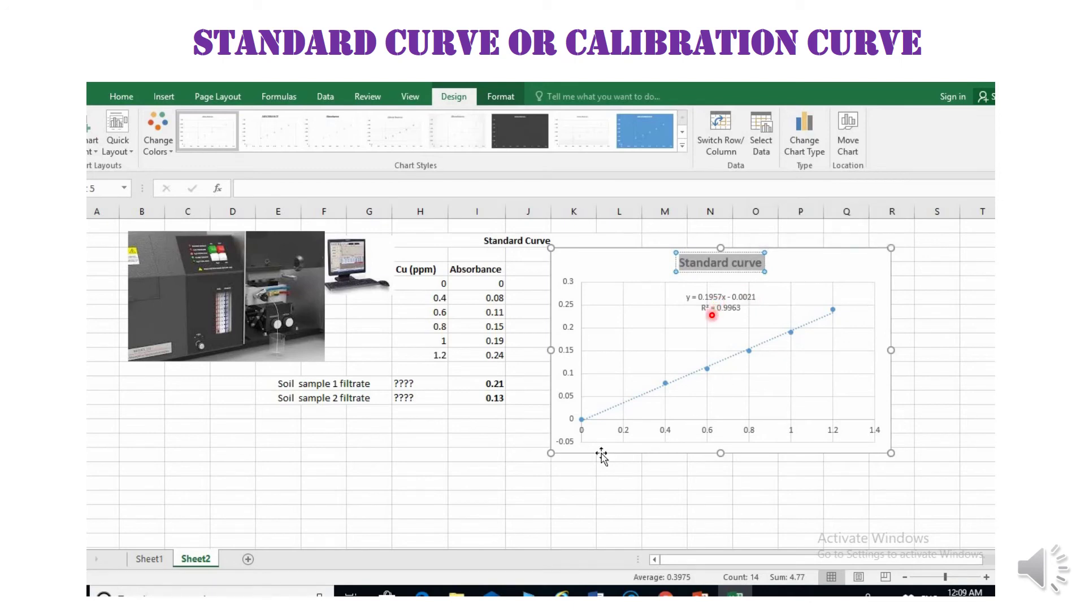
pyautogui.click(556, 369)
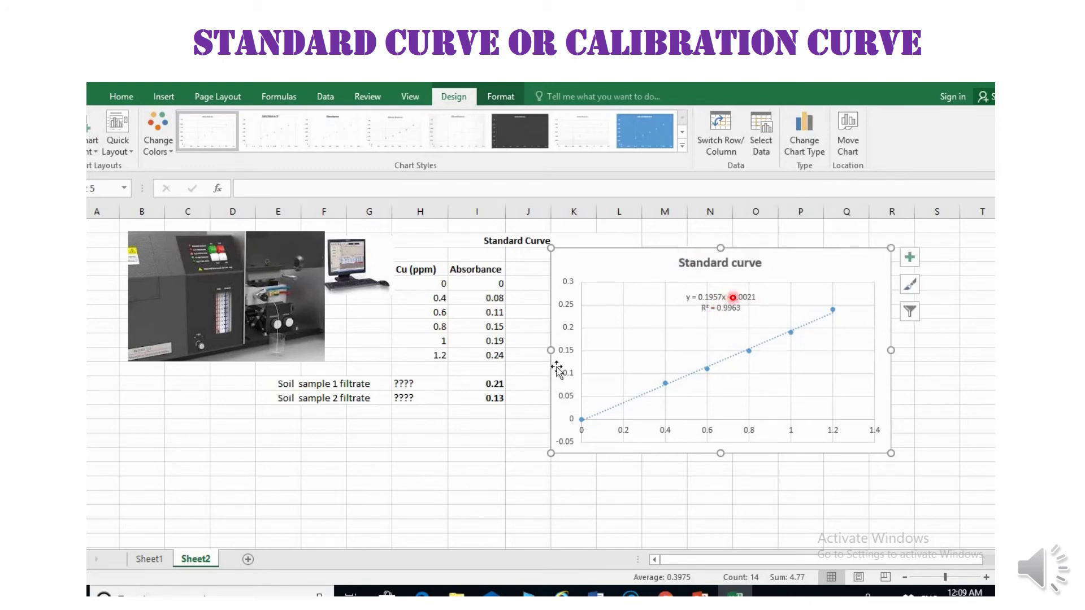
# Step: Add axis titles to the chart and name the vertical axis "Absorbance"
pyautogui.click(909, 257)
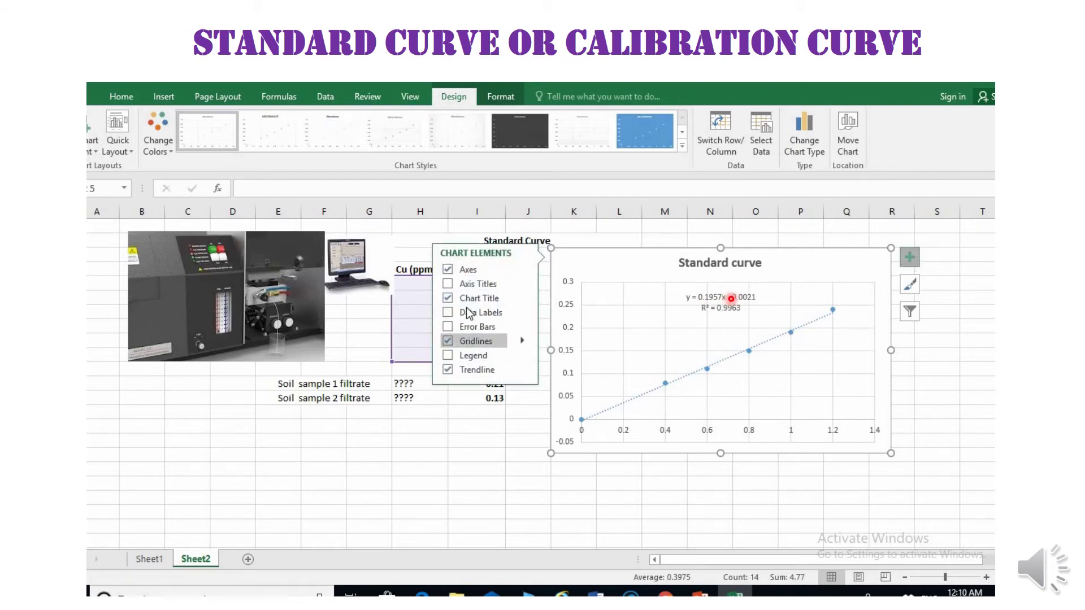
pyautogui.click(452, 286)
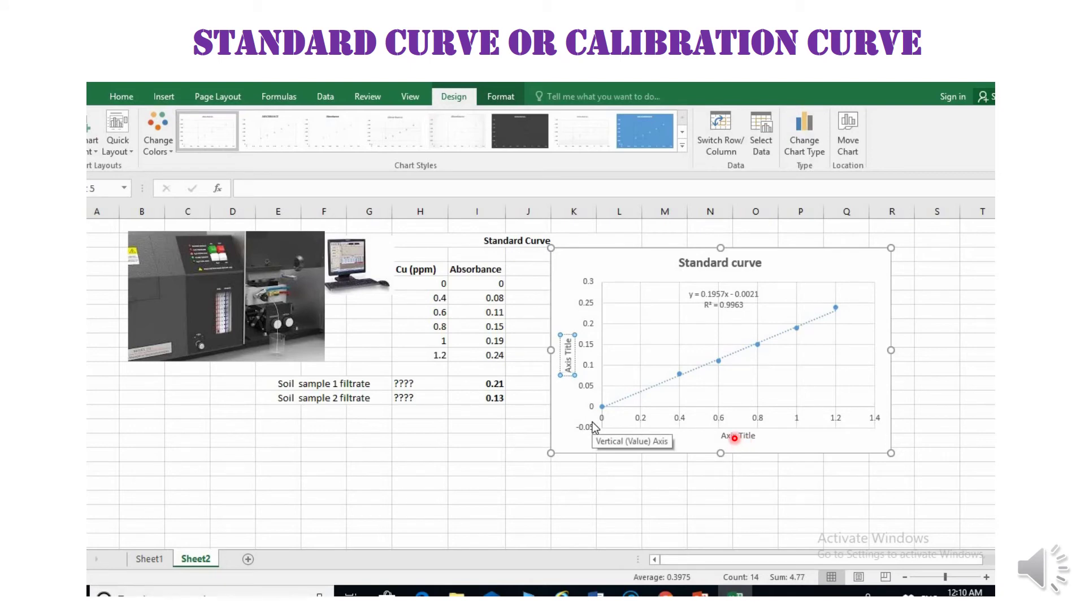
pyautogui.press('BackSpace')
pyautogui.press('BackSpace')
pyautogui.press('BackSpace')
pyautogui.press('BackSpace')
pyautogui.press('BackSpace')
pyautogui.press('BackSpace')
pyautogui.press('BackSpace')
pyautogui.press('BackSpace')
pyautogui.press('BackSpace')
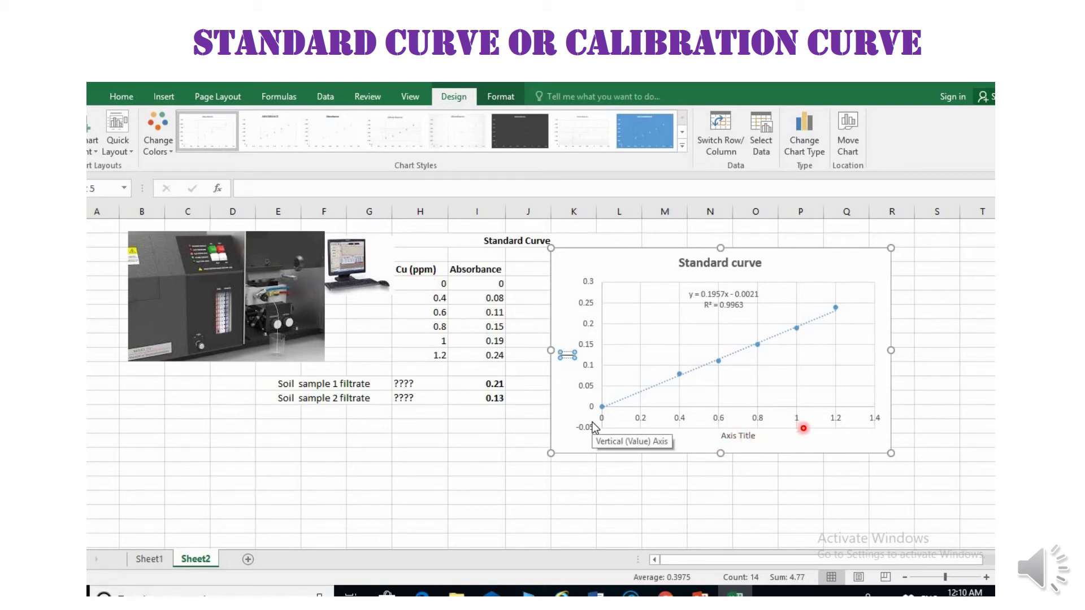
pyautogui.write('bs')
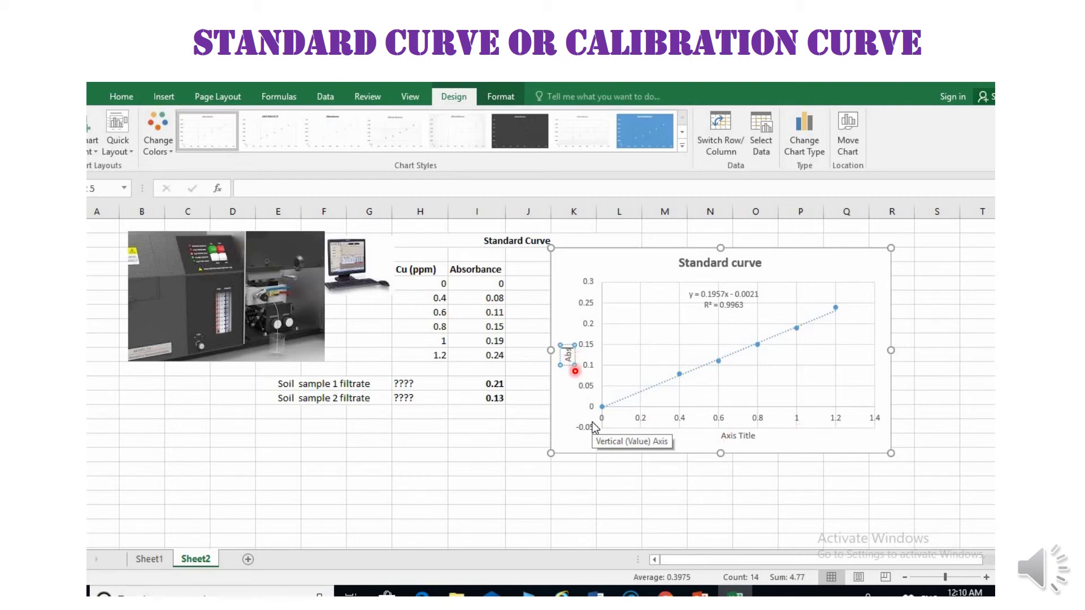
pyautogui.write('orbance')
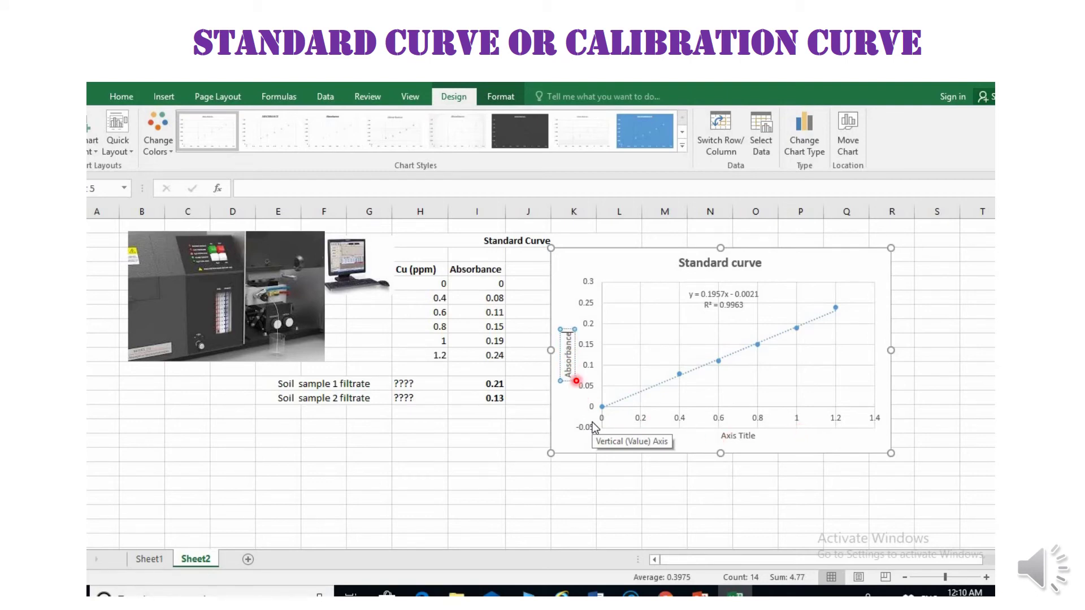
# Step: Name the chart's horizontal axis "Cu concentration (ppm)"
pyautogui.click(732, 439)
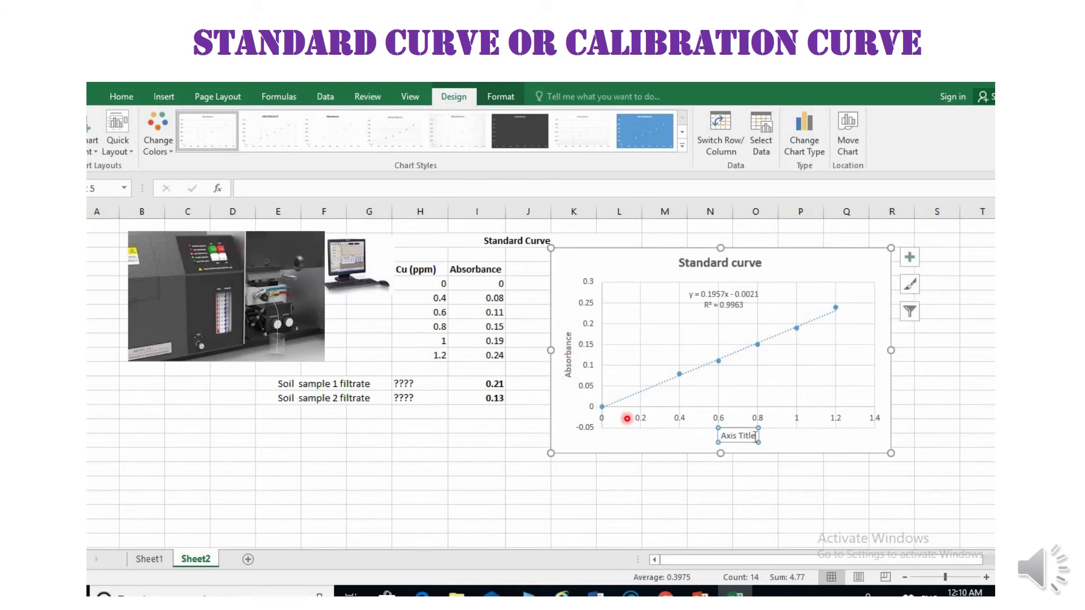
pyautogui.click(721, 442)
pyautogui.press('BackSpace')
pyautogui.press('BackSpace')
pyautogui.press('BackSpace')
pyautogui.press('BackSpace')
pyautogui.press('BackSpace')
pyautogui.press('BackSpace')
pyautogui.press('BackSpace')
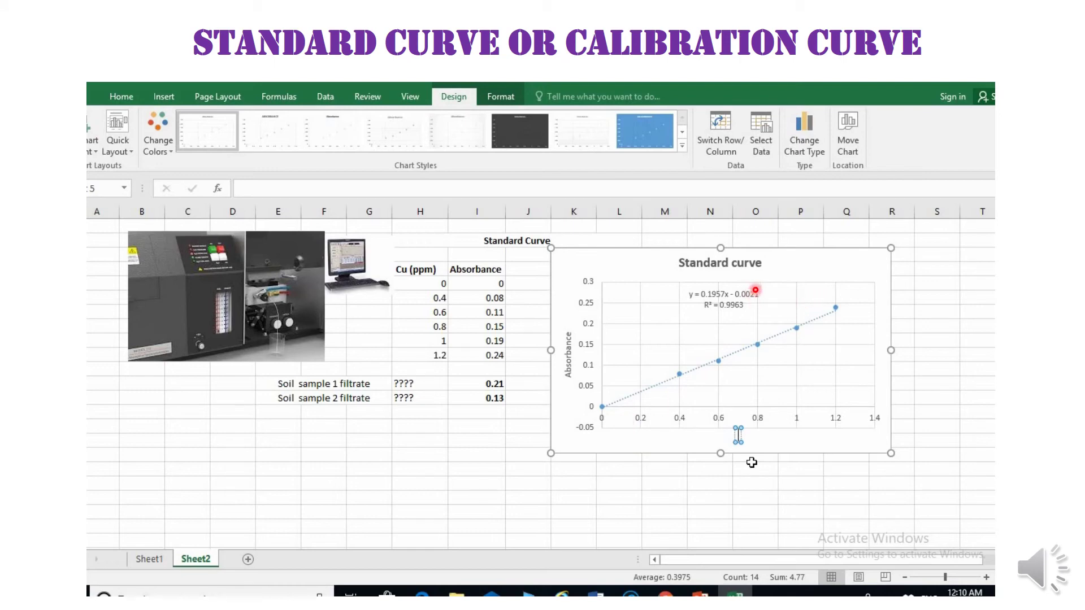
pyautogui.write('Cu con')
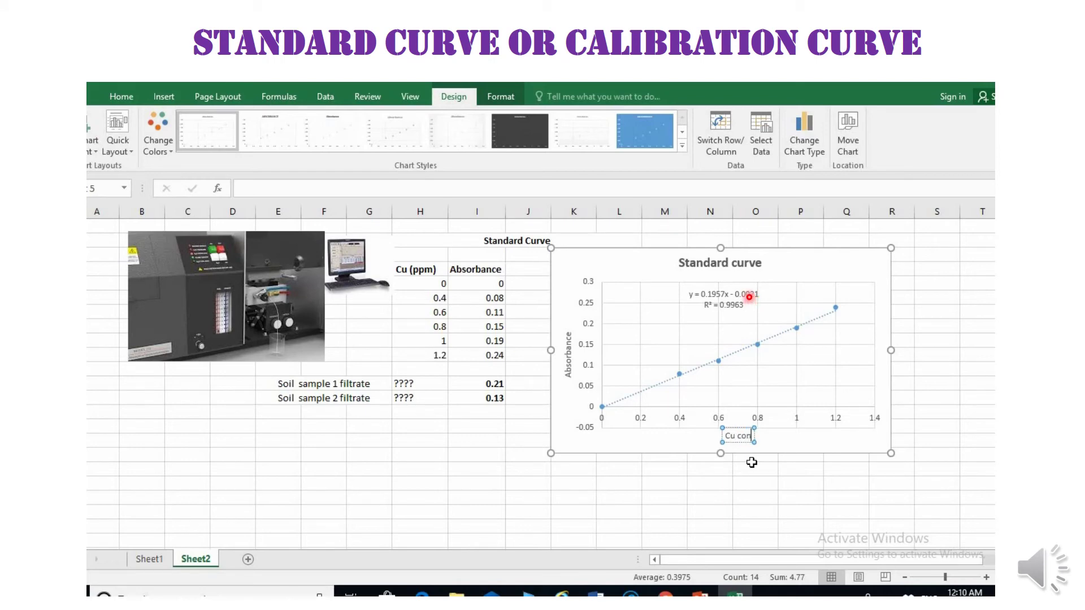
pyautogui.write('centrati')
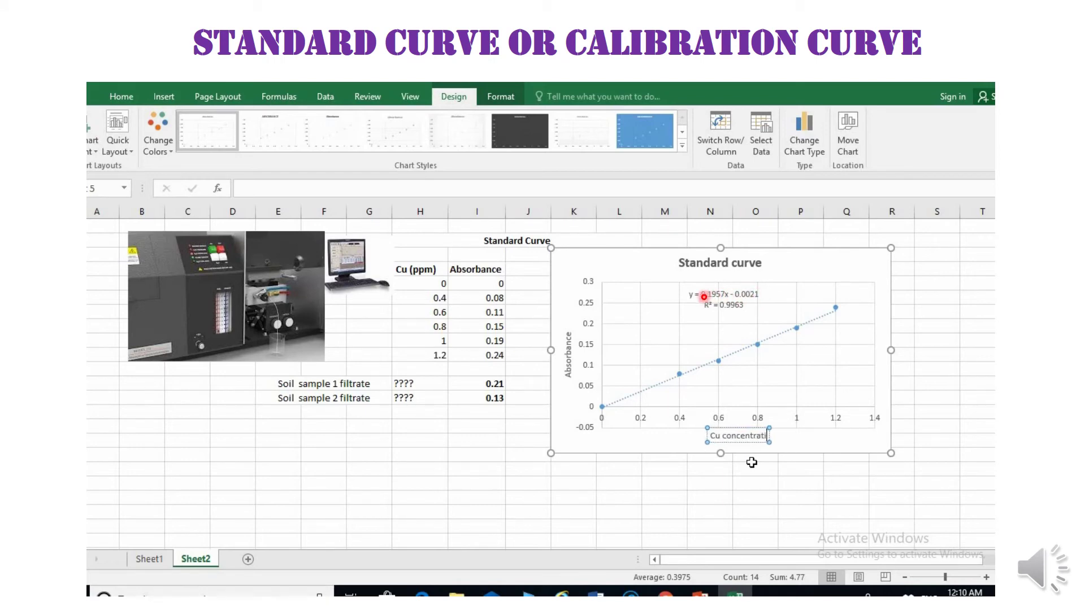
pyautogui.write('on (')
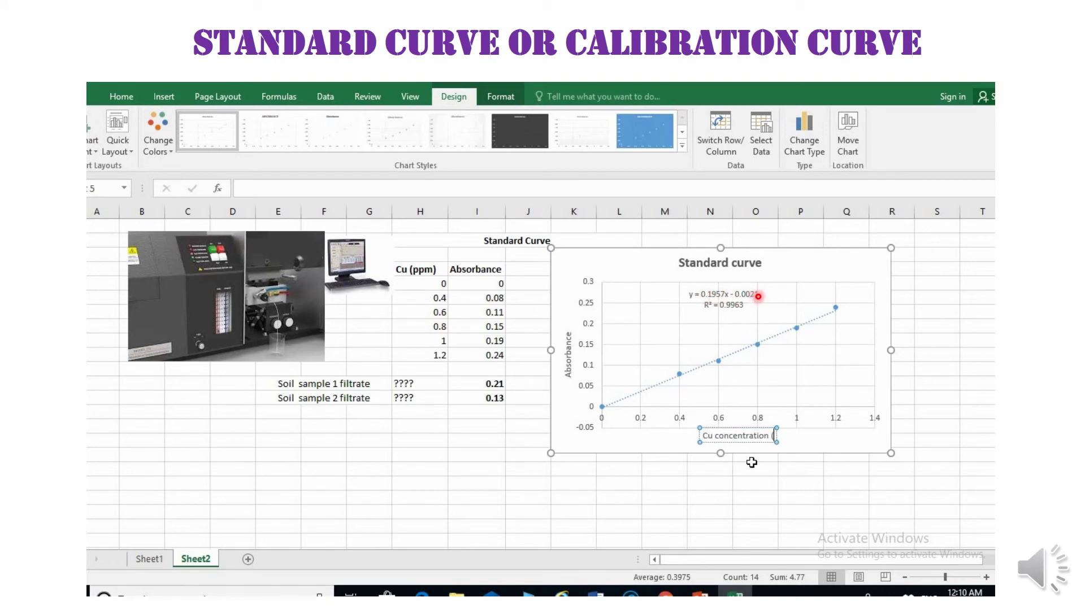
pyautogui.write('pp')
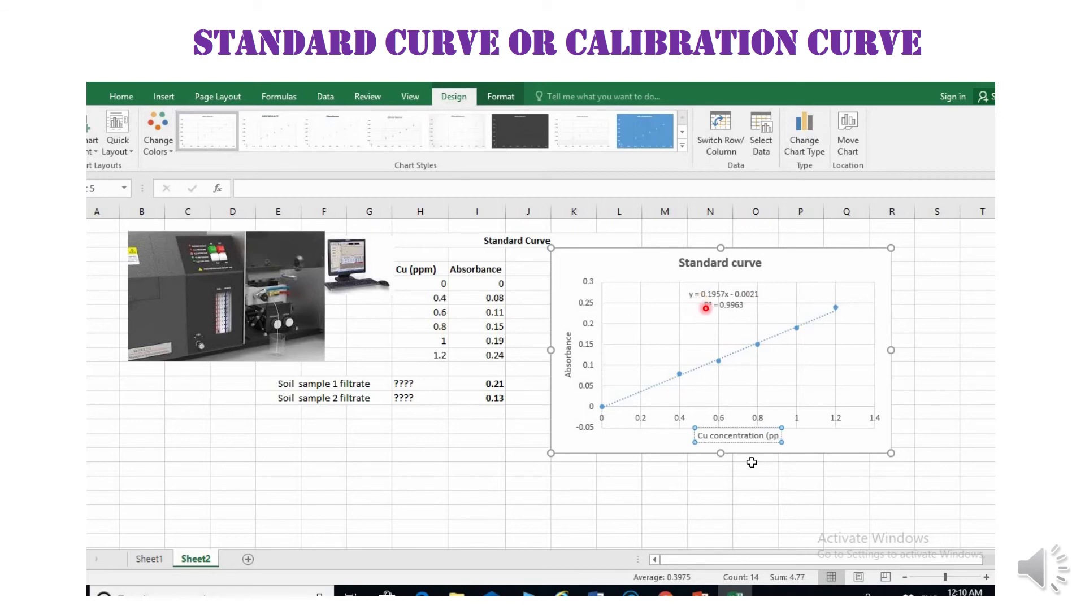
pyautogui.write('m)')
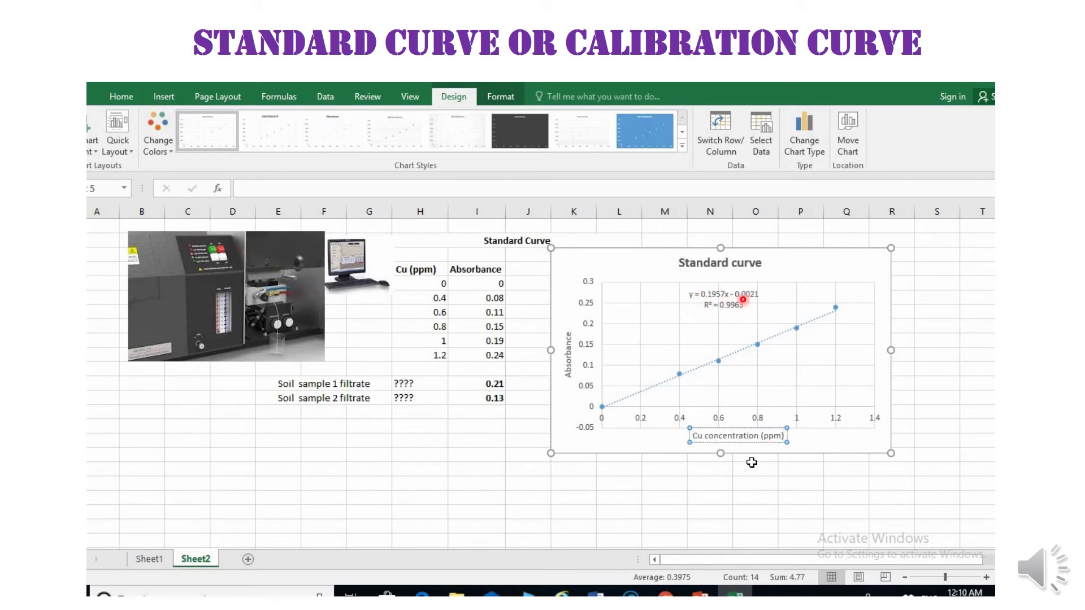
pyautogui.click(689, 484)
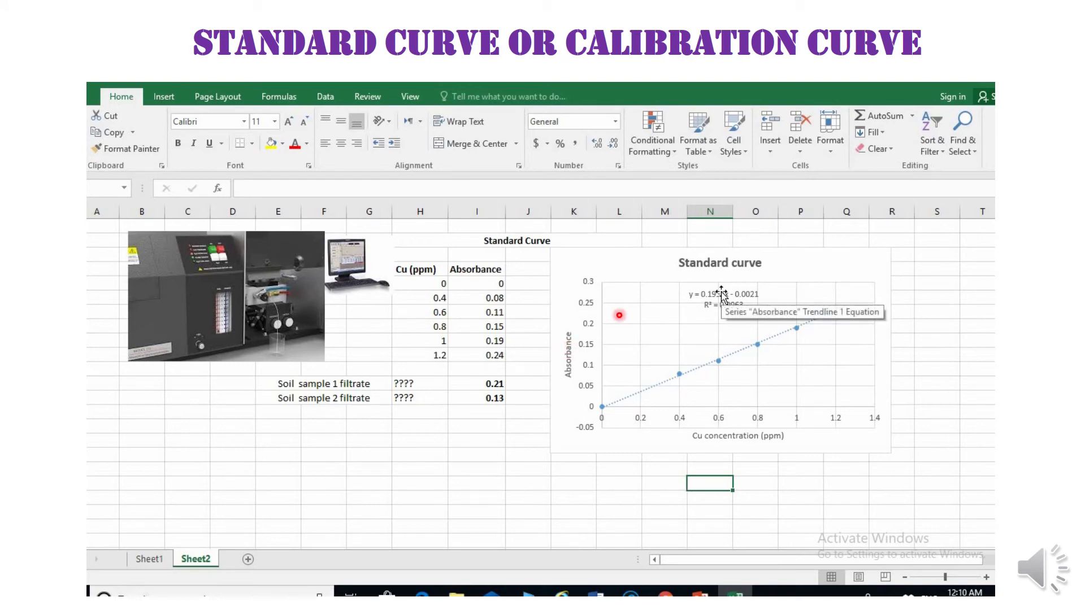
# Step: Enter the label "X =" in cell G16, below the soil sample rows
pyautogui.click(700, 294)
pyautogui.click(700, 295)
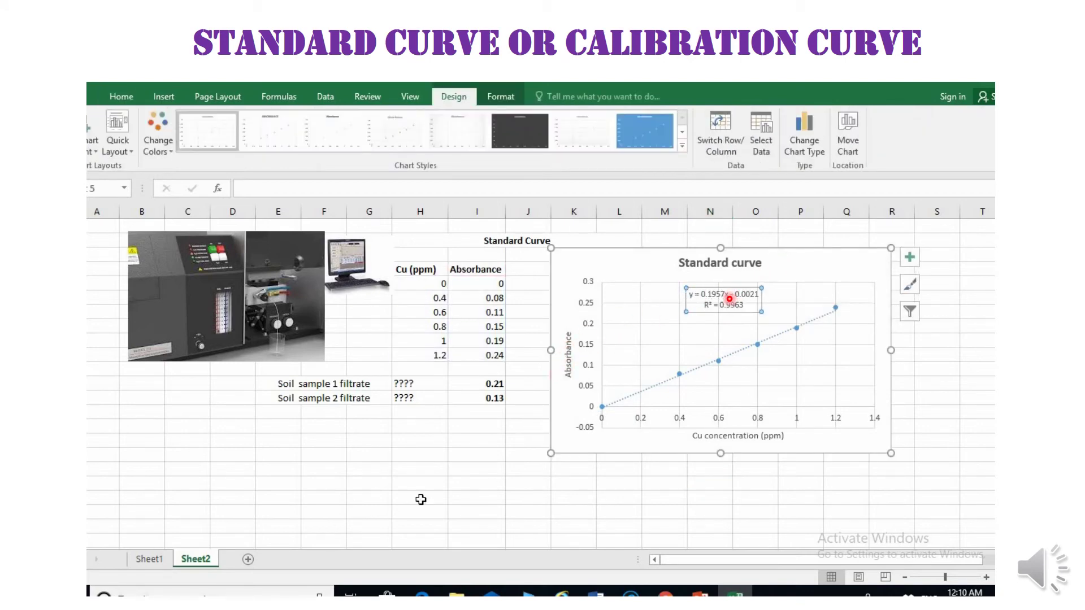
pyautogui.click(364, 442)
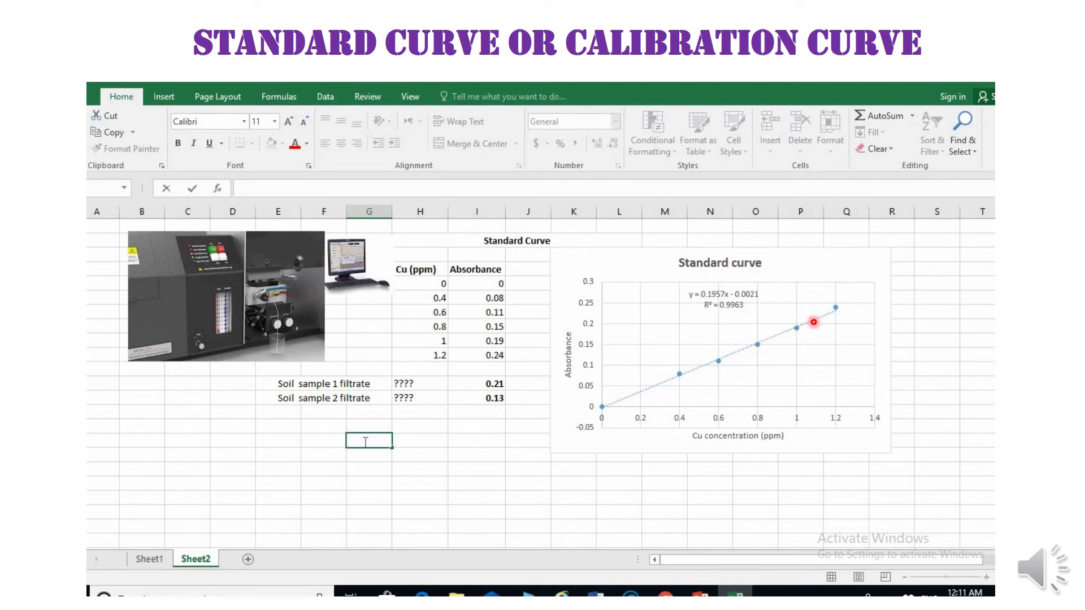
pyautogui.write('X')
pyautogui.write('+')
pyautogui.press('BackSpace')
pyautogui.write('=')
# Step: Write the rearranged trendline equation (y+0.0021)/0.1957 as text in cell H16, beside the "X =" label
pyautogui.click(431, 437)
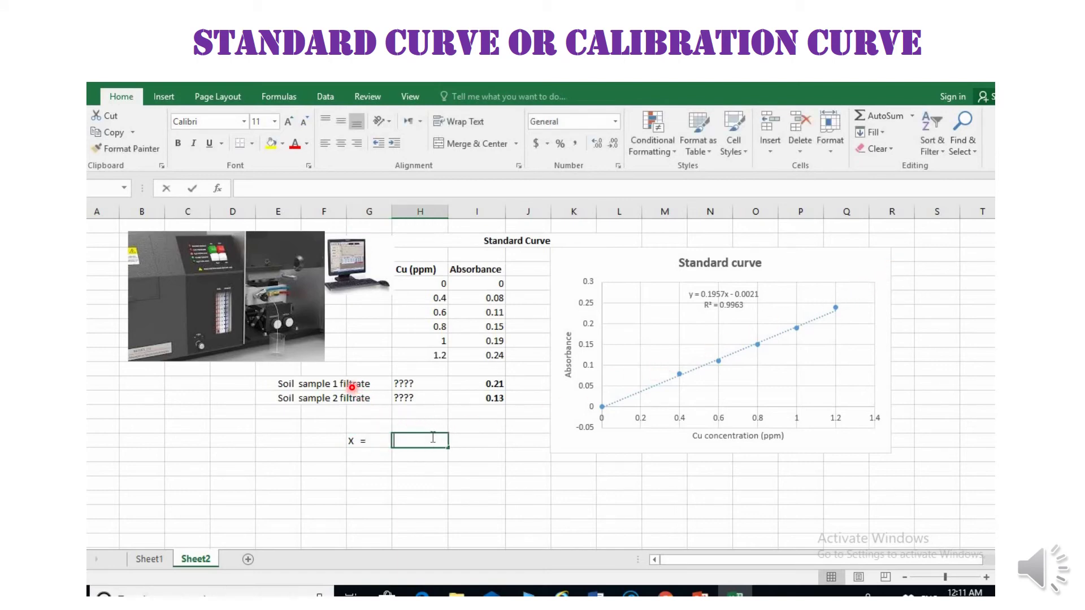
pyautogui.doubleClick(432, 437)
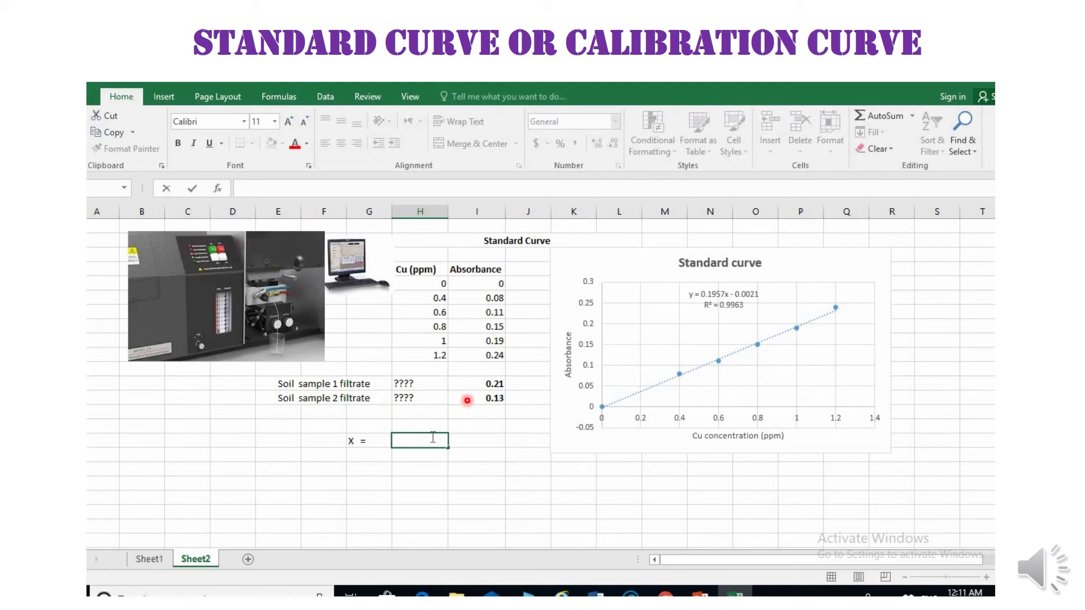
pyautogui.write('(y+0.00')
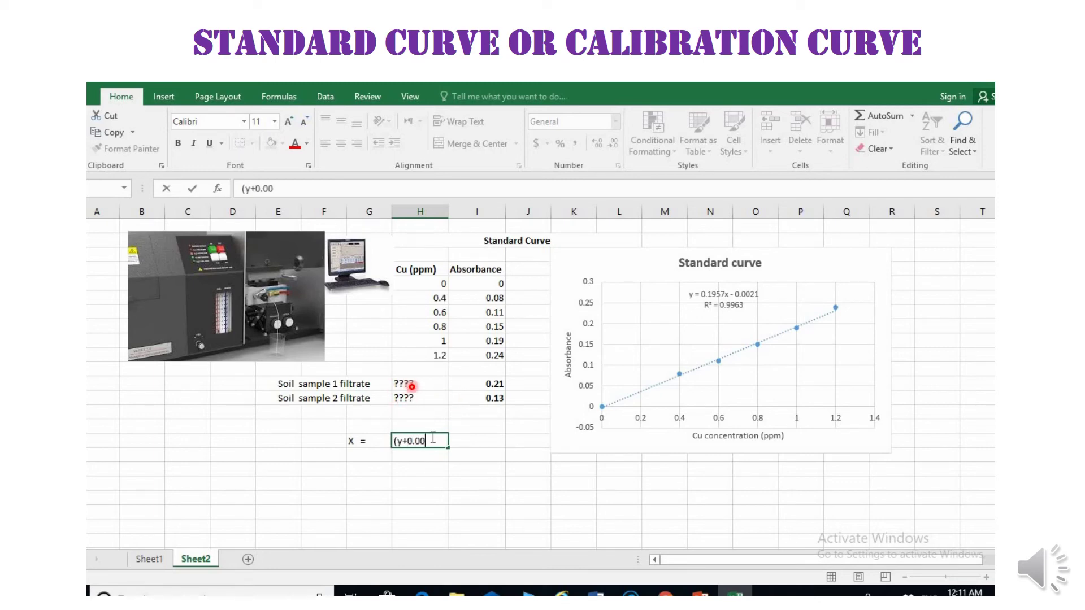
pyautogui.write('21)/')
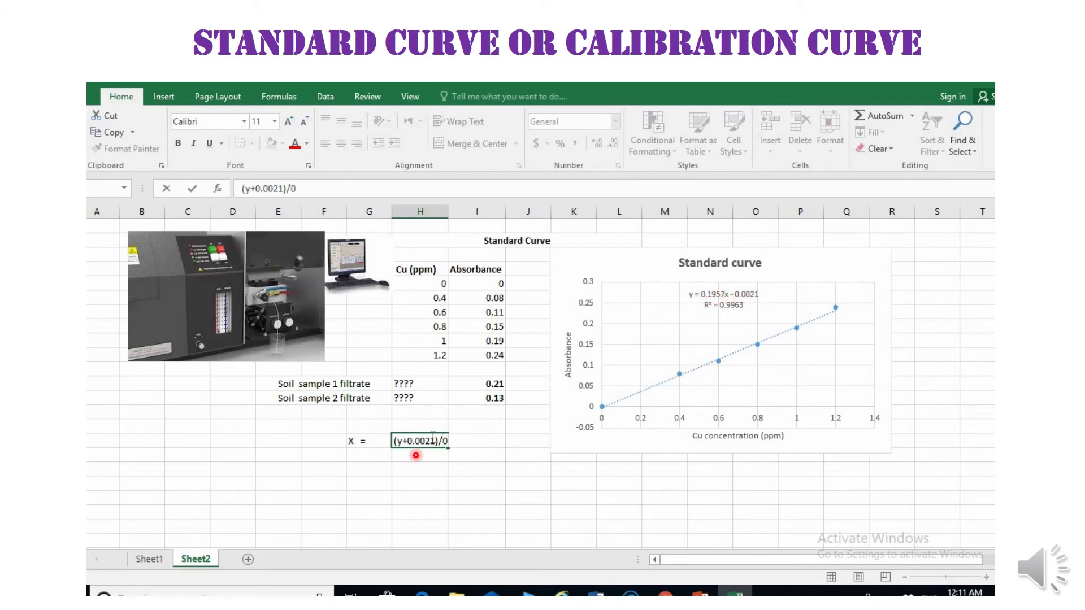
pyautogui.write('0.1957')
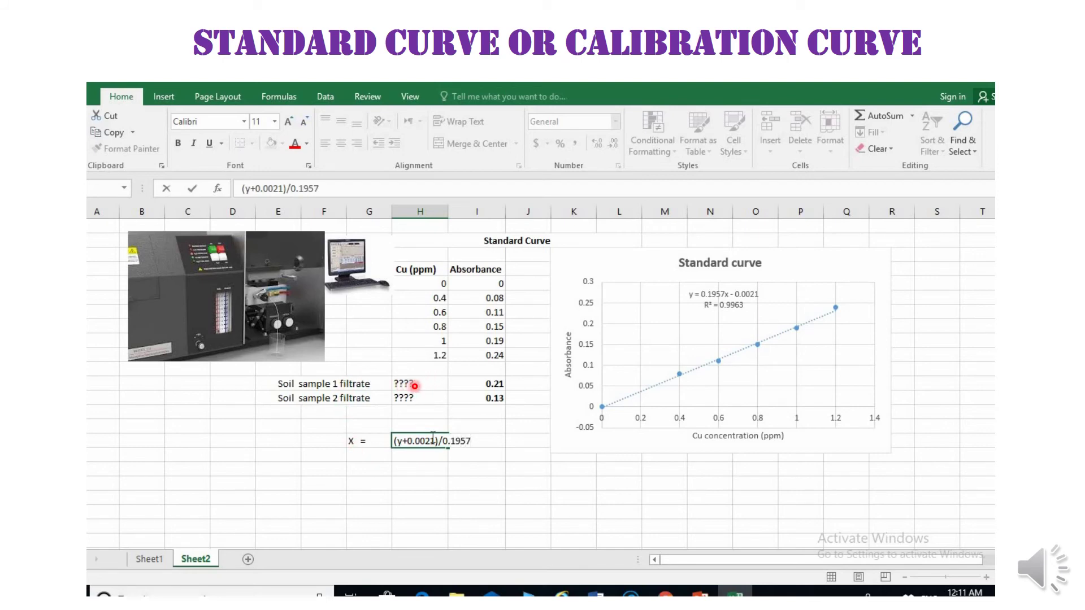
pyautogui.click(479, 460)
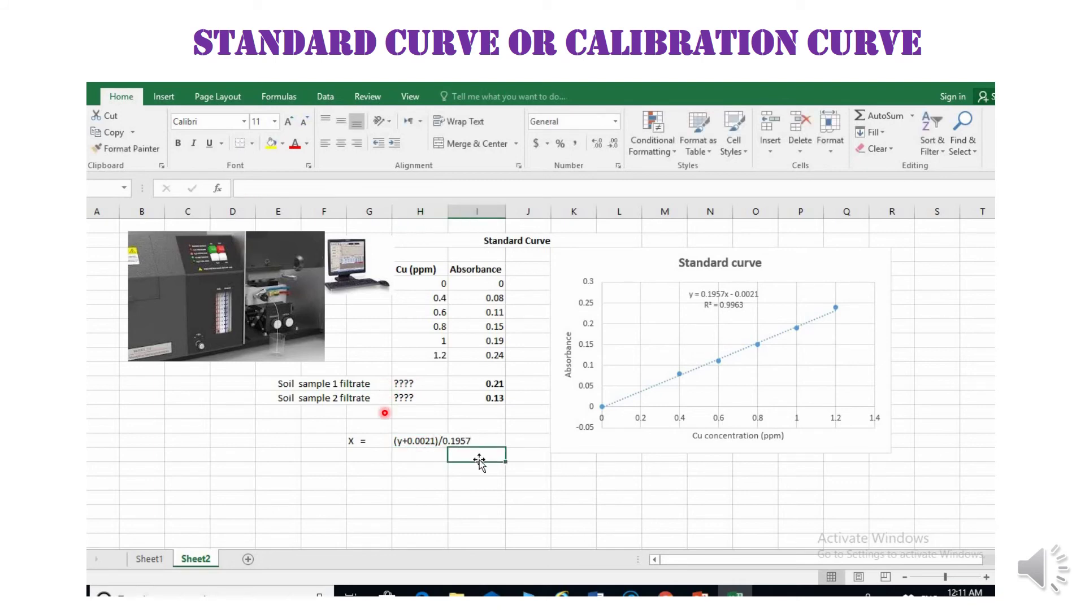
# Step: Calculate soil sample 1's copper concentration in cell H18 with the formula =(I12+0.0021)/0.1957
pyautogui.click(411, 471)
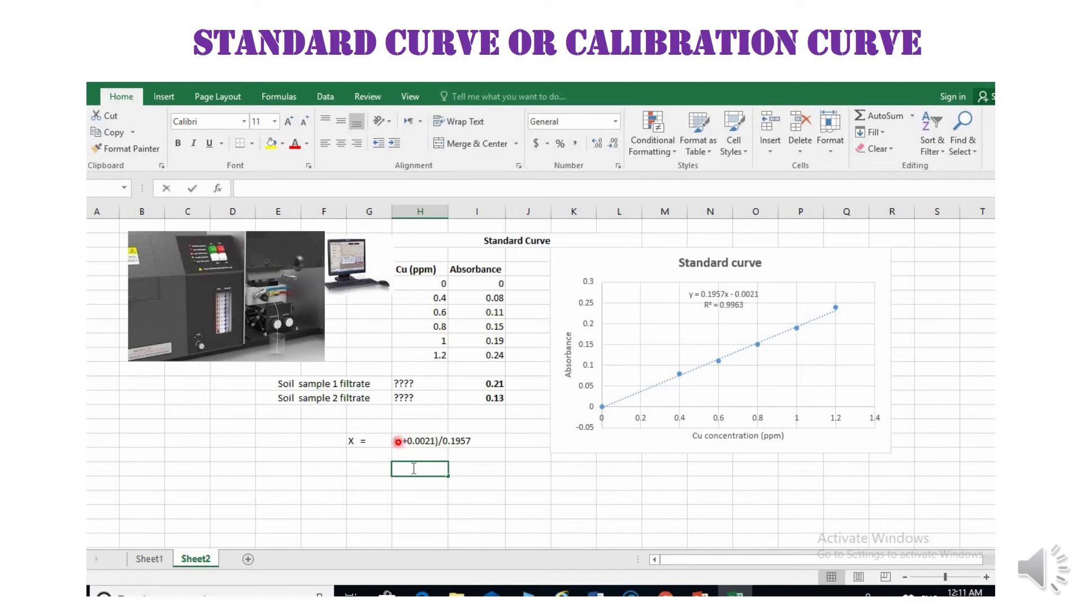
pyautogui.doubleClick(413, 469)
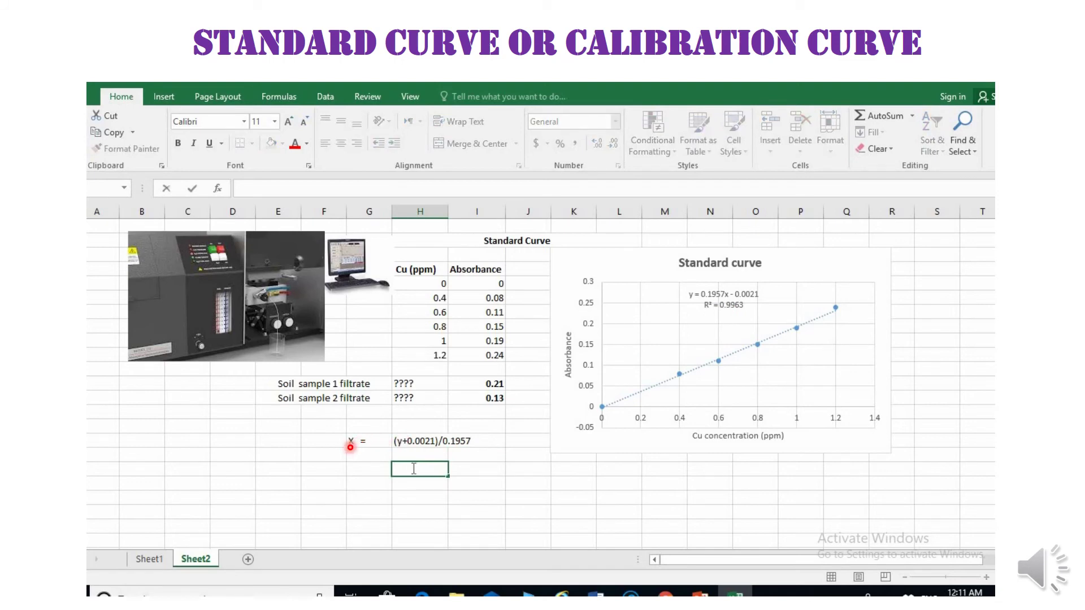
pyautogui.write('=')
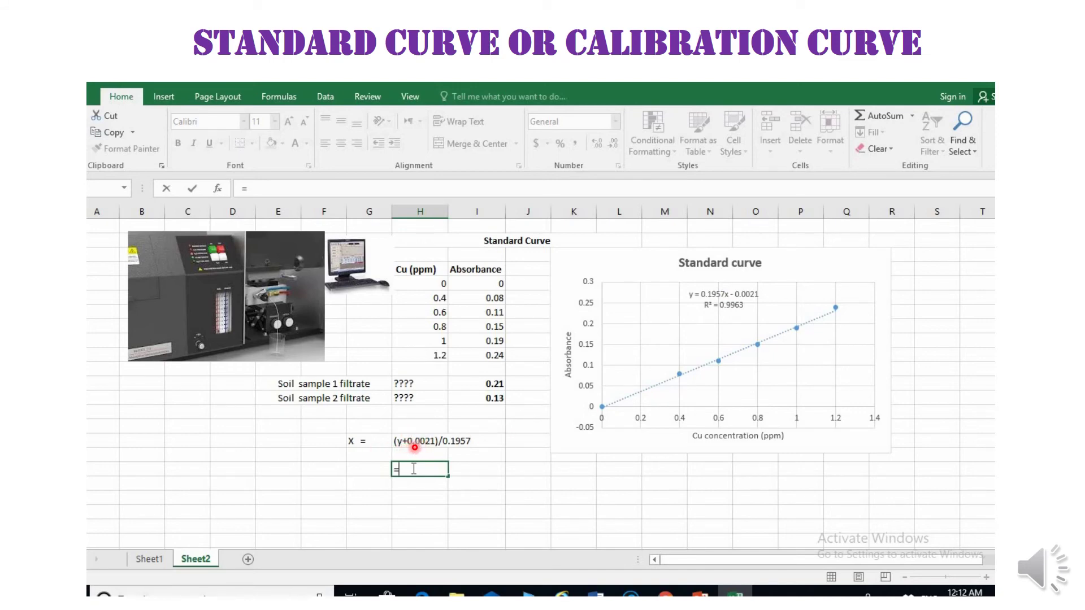
pyautogui.write('(')
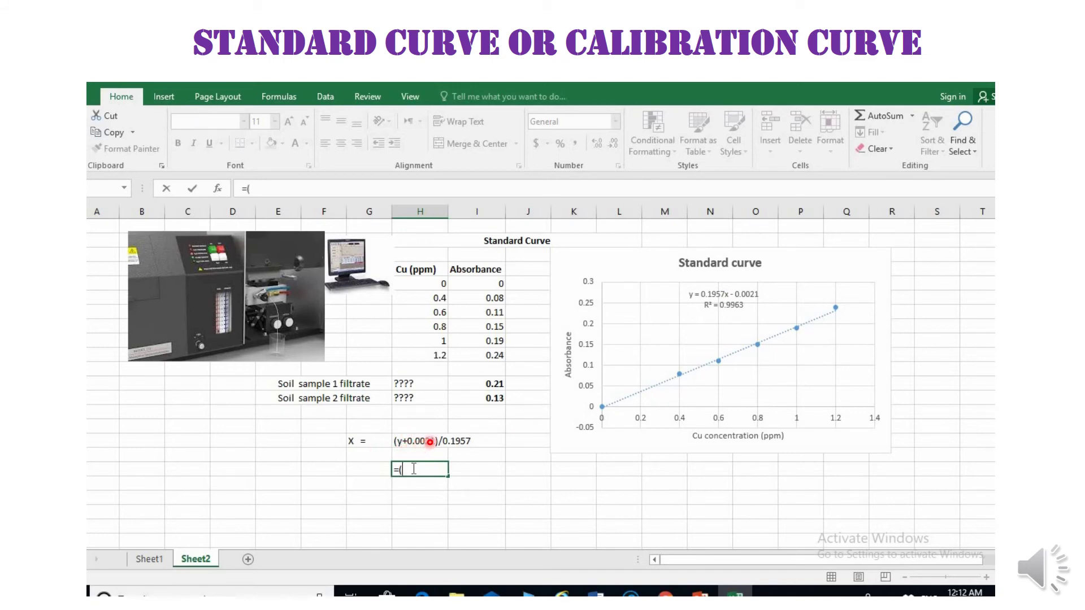
pyautogui.click(494, 384)
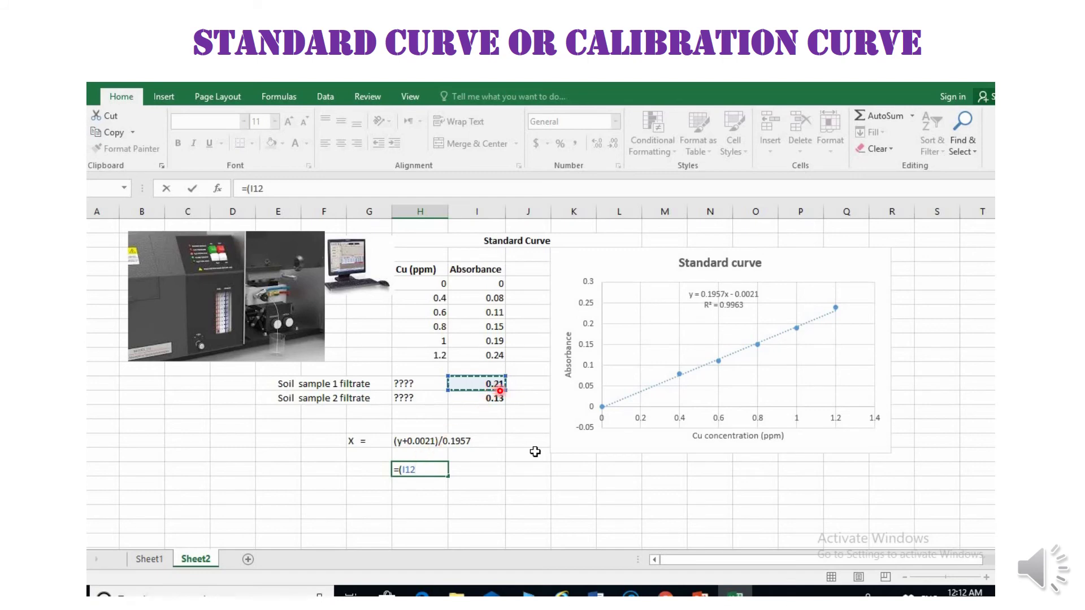
pyautogui.write('+0')
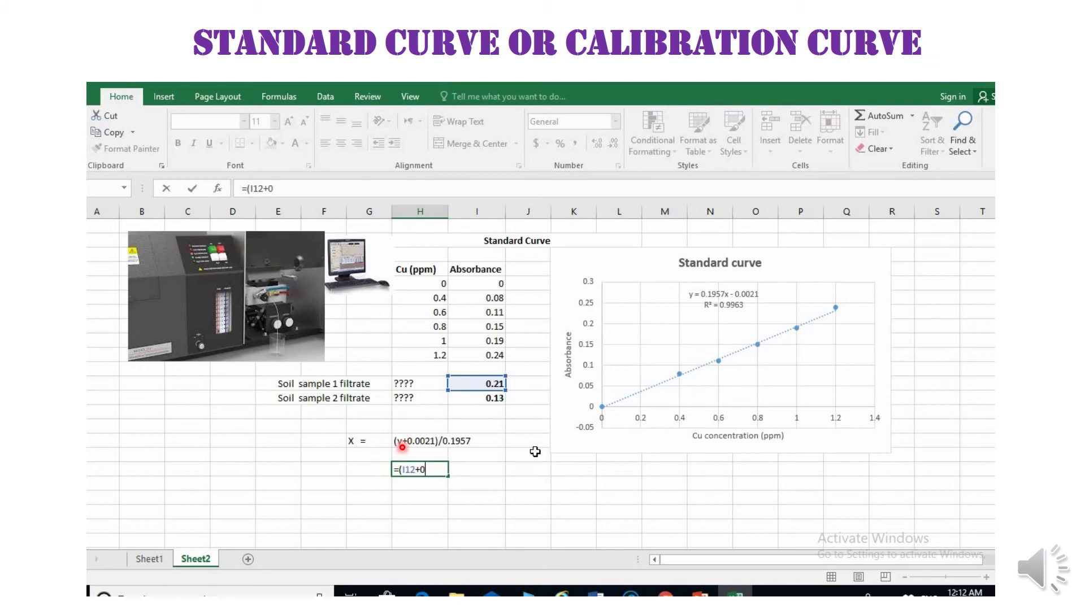
pyautogui.write('.0021')
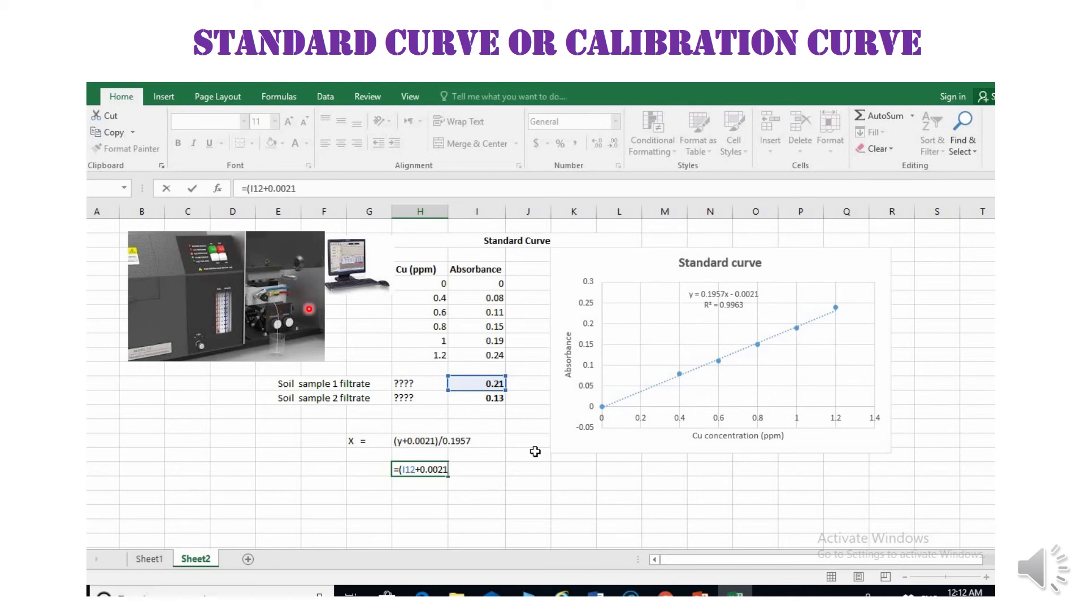
pyautogui.write(')/0.1957')
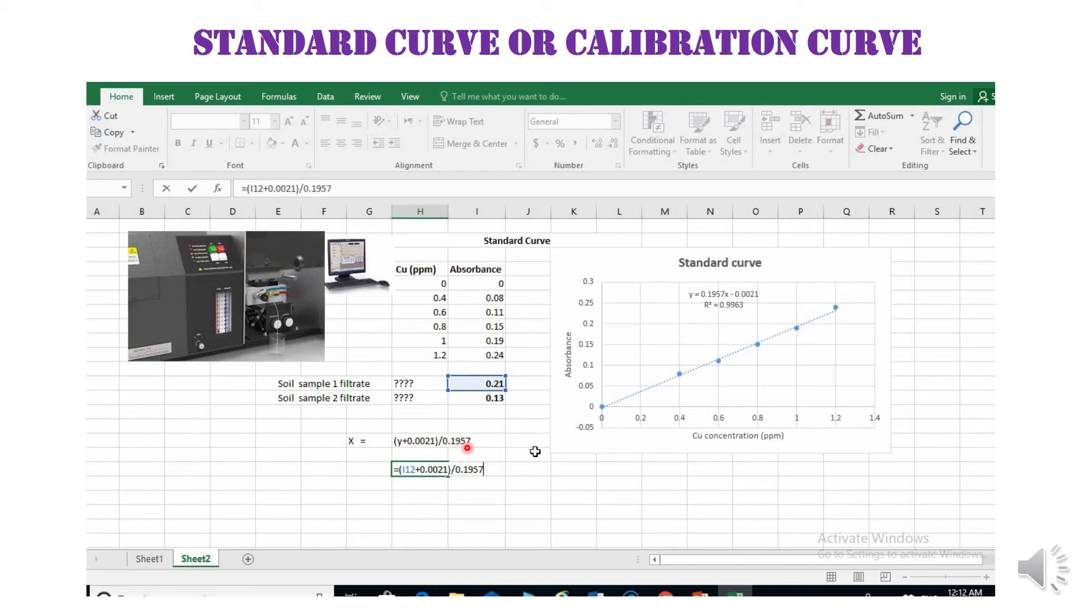
pyautogui.press('Return')
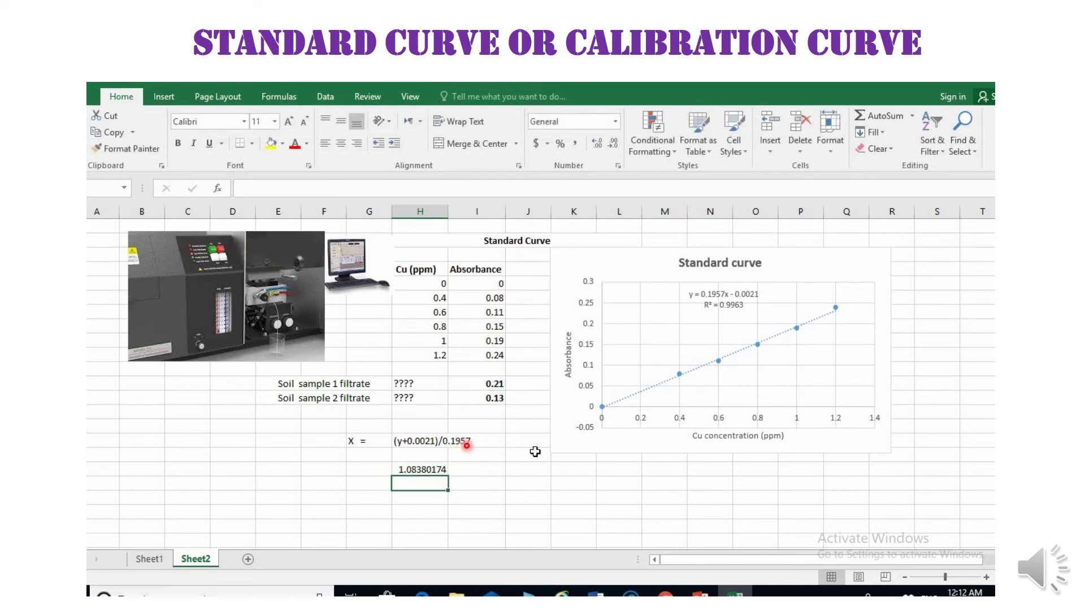
# Step: Reduce the calculated concentration in H18 to two decimal places and check its formula
pyautogui.click(422, 470)
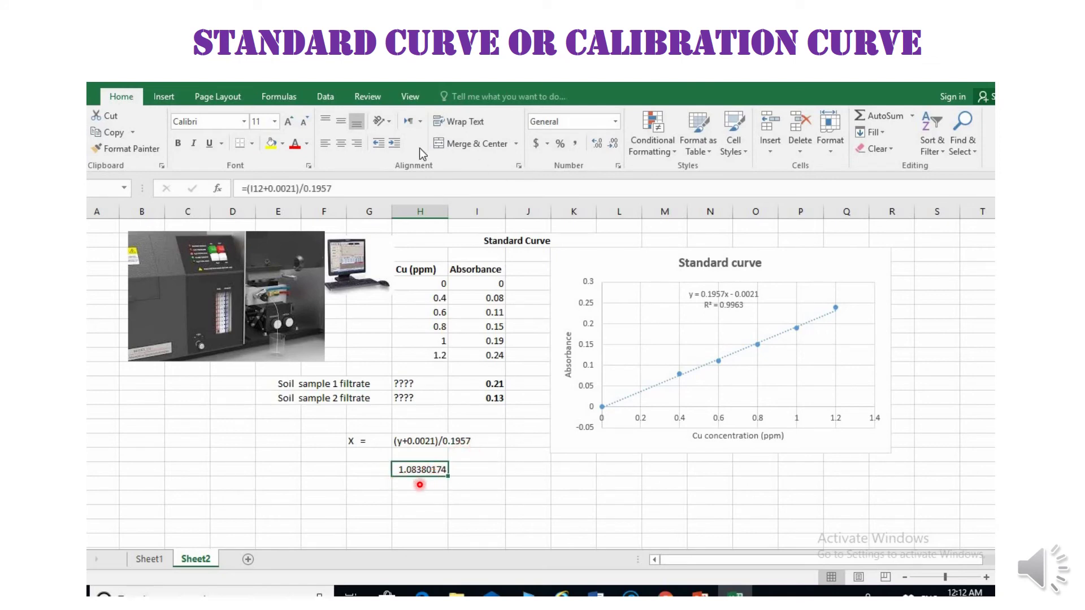
pyautogui.click(609, 146)
pyautogui.click(609, 146)
pyautogui.click(609, 145)
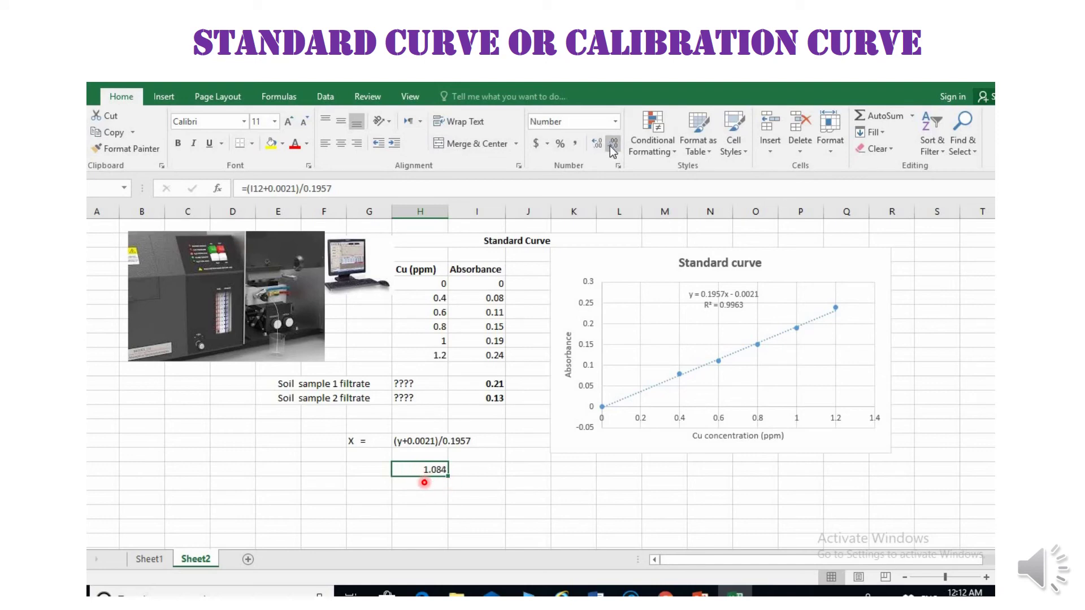
pyautogui.click(609, 145)
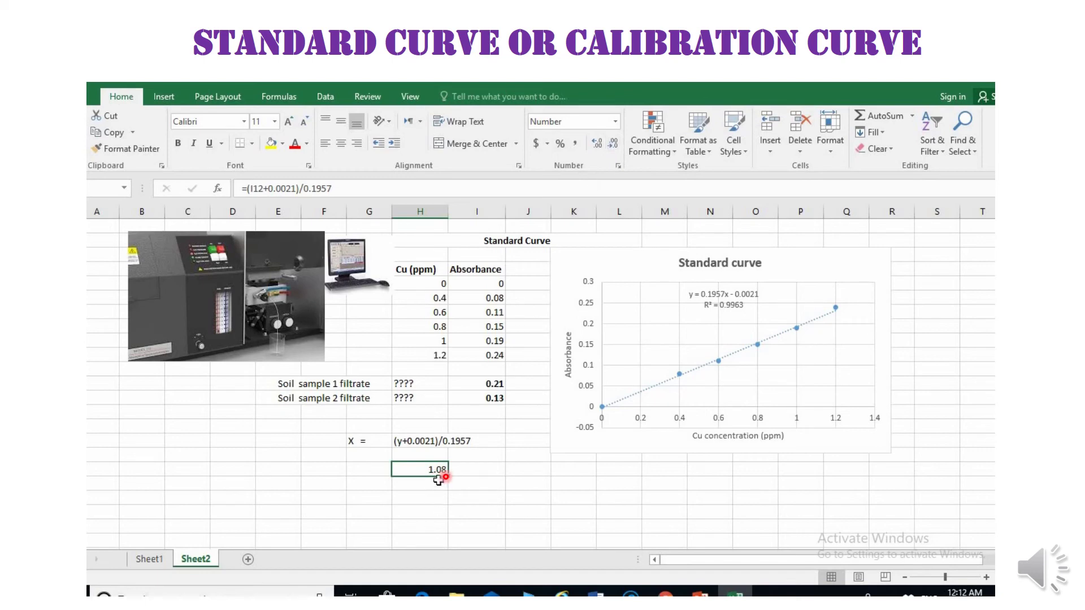
pyautogui.press('F2')
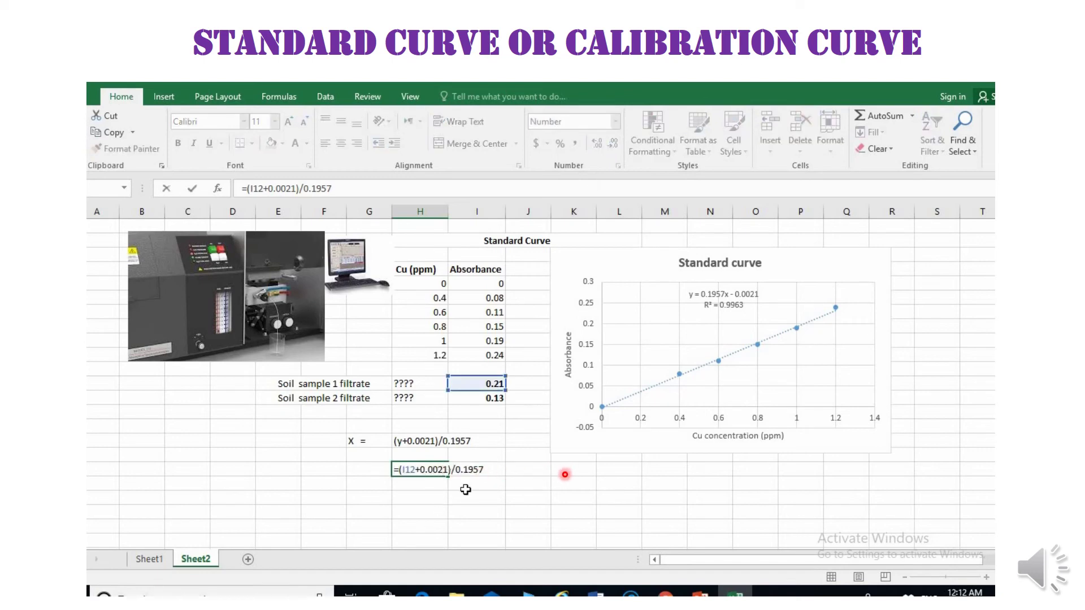
pyautogui.click(473, 493)
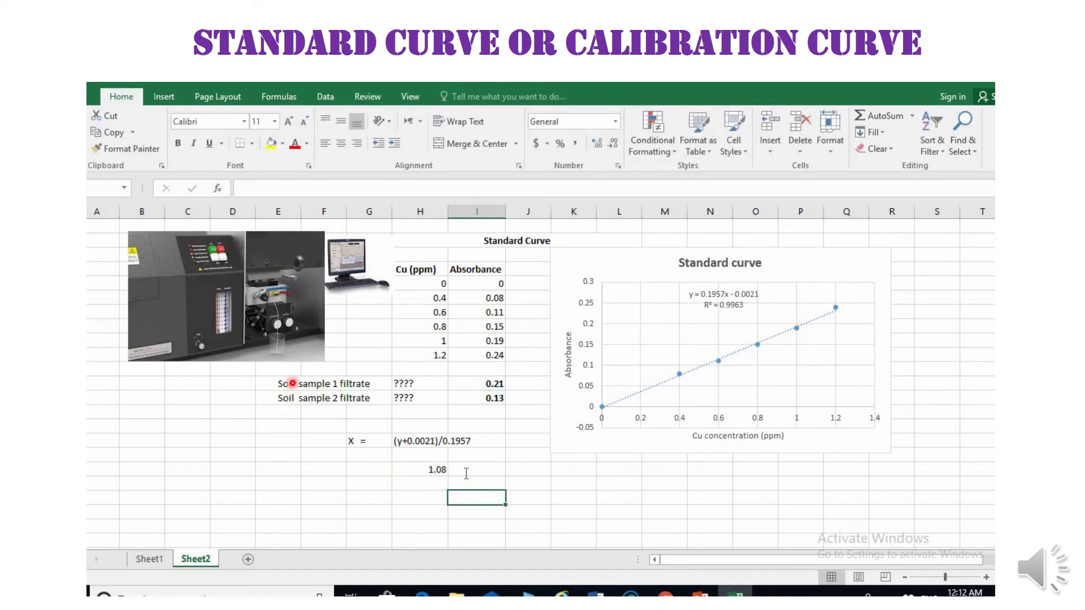
# Step: Enter the unit "ppm Cu" in cell I18, beside the calculated concentration
pyautogui.click(466, 472)
pyautogui.doubleClick(466, 473)
pyautogui.write('p')
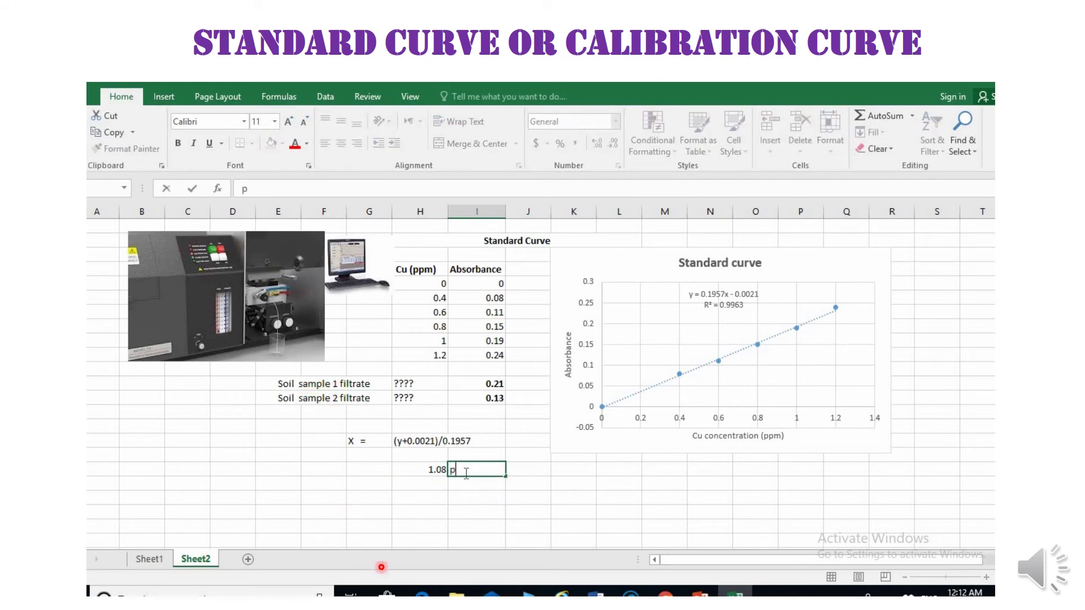
pyautogui.write('pm')
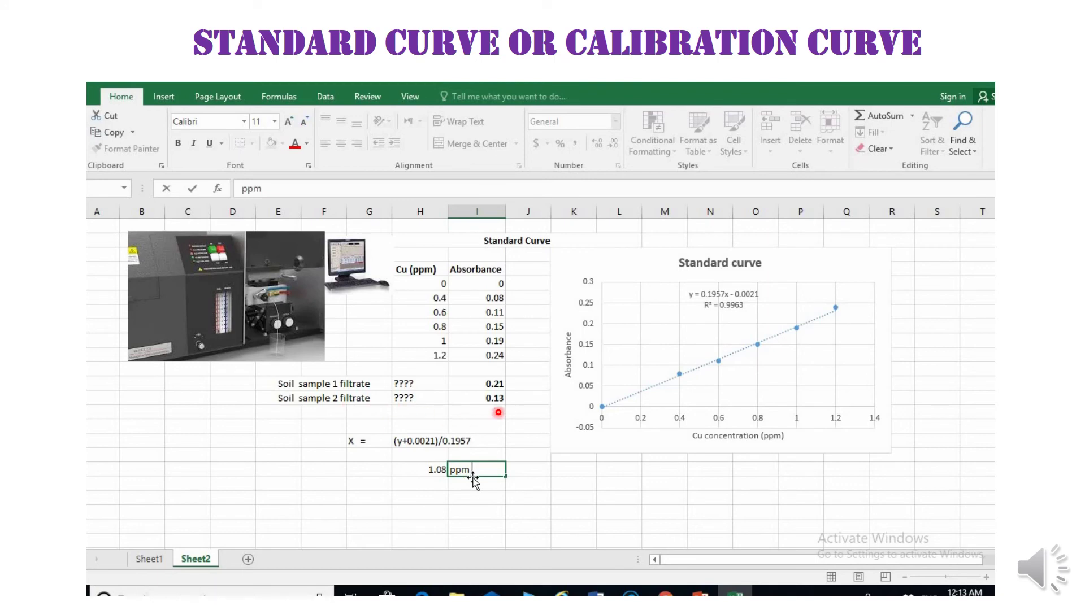
pyautogui.write(' Cu')
pyautogui.click(538, 503)
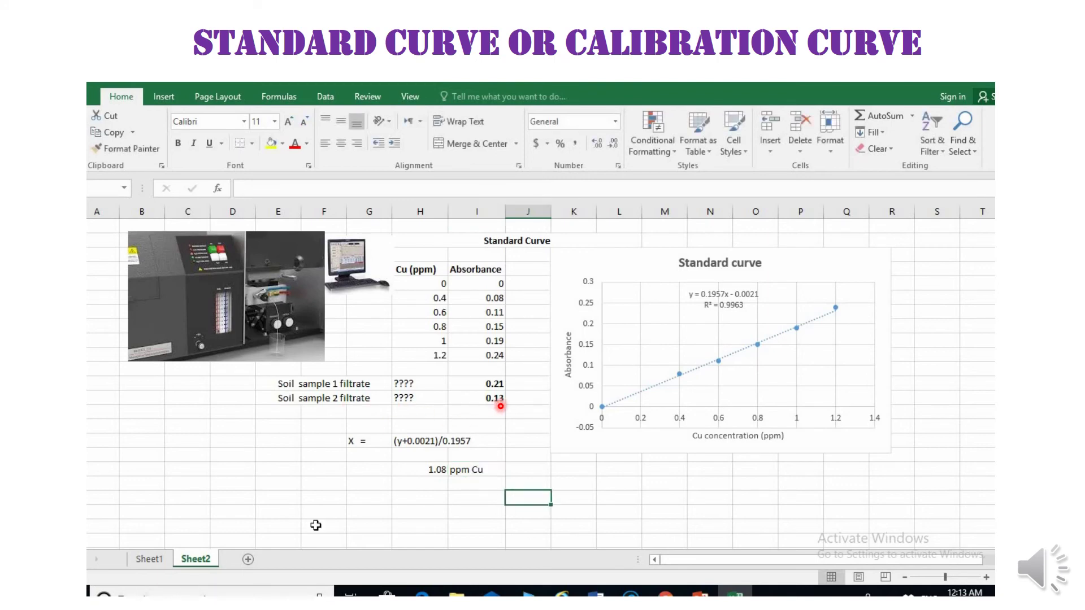
# Step: Label the calculated concentration by entering "soil sample one" in cell G18, and widen column G to fit the text
pyautogui.click(355, 468)
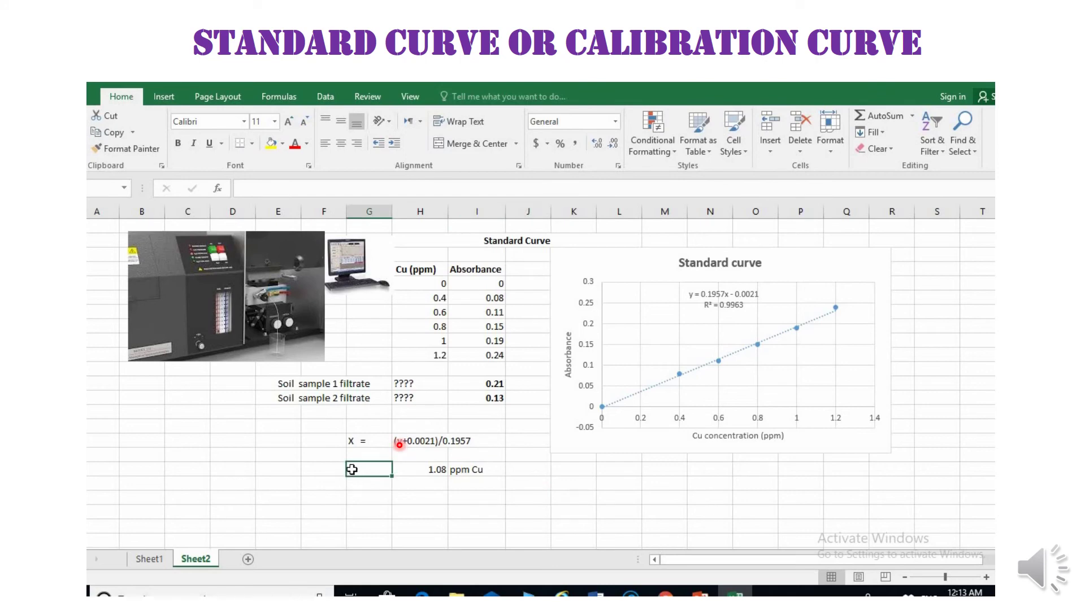
pyautogui.doubleClick(352, 470)
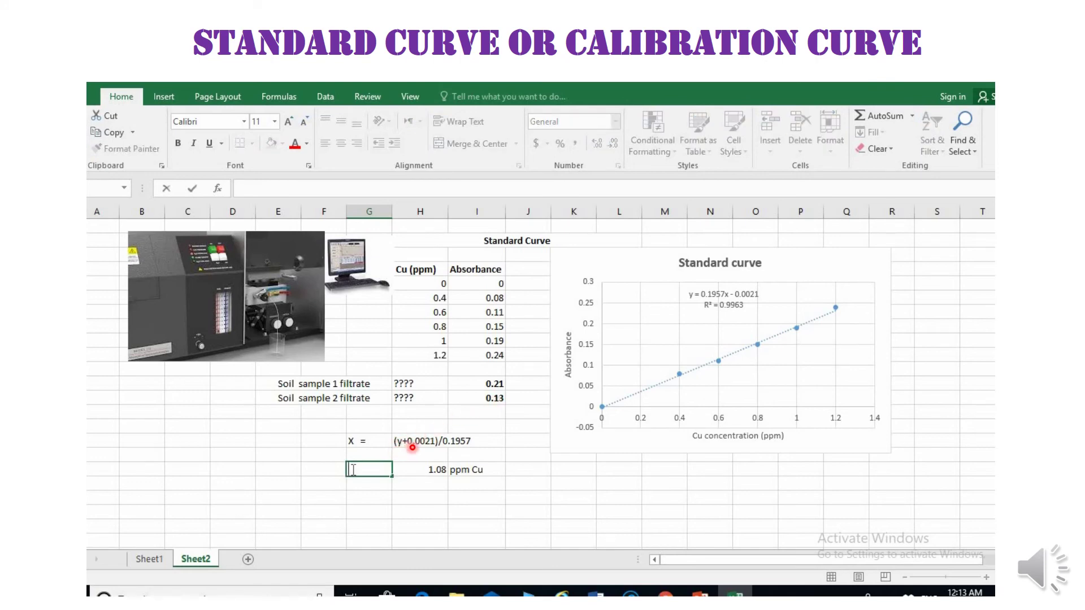
pyautogui.write('san===')
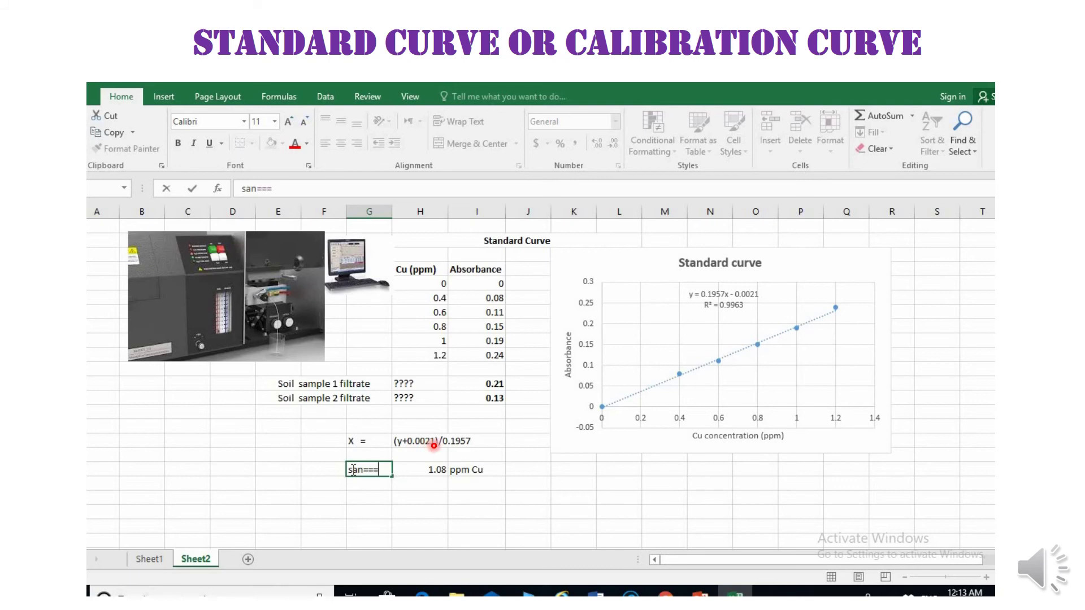
pyautogui.press('BackSpace')
pyautogui.press('BackSpace')
pyautogui.press('BackSpace')
pyautogui.press('BackSpace')
pyautogui.press('BackSpace')
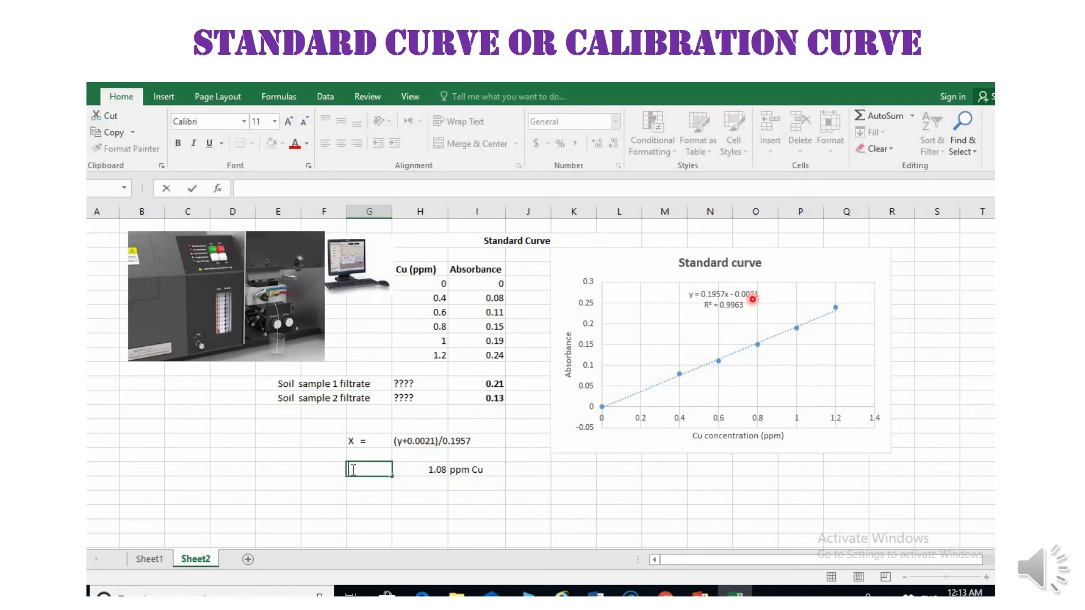
pyautogui.write('soil samp')
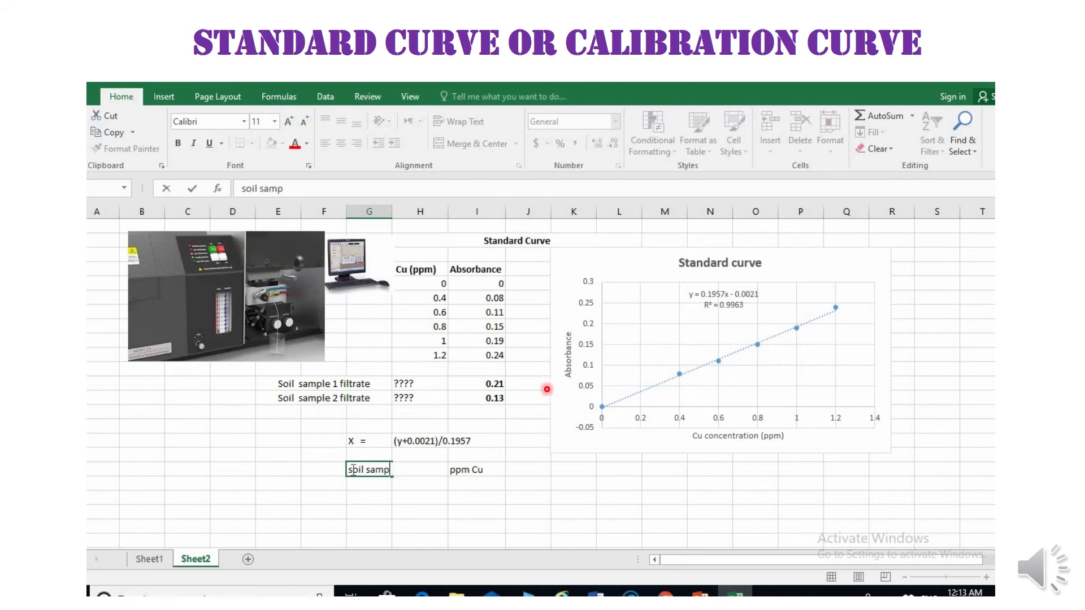
pyautogui.write('le one')
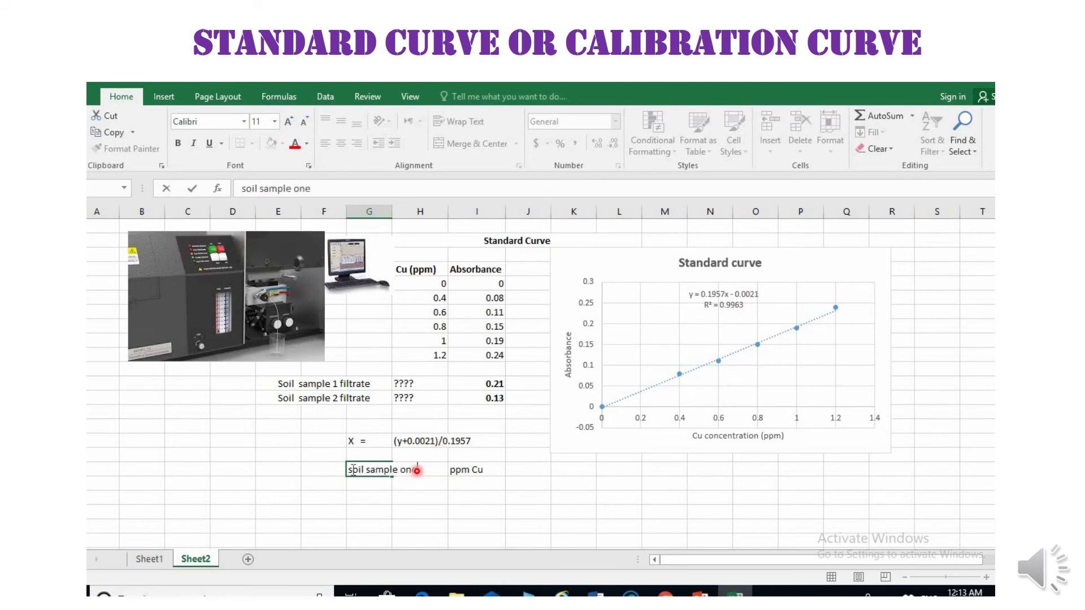
pyautogui.click(564, 475)
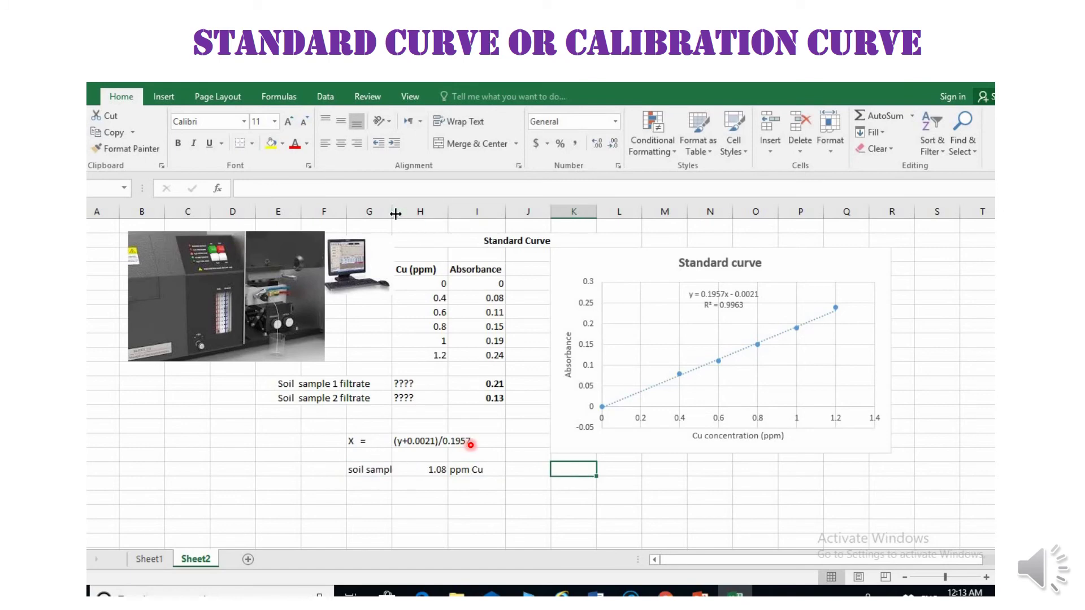
pyautogui.moveTo(395, 213); pyautogui.dragTo(425, 212)
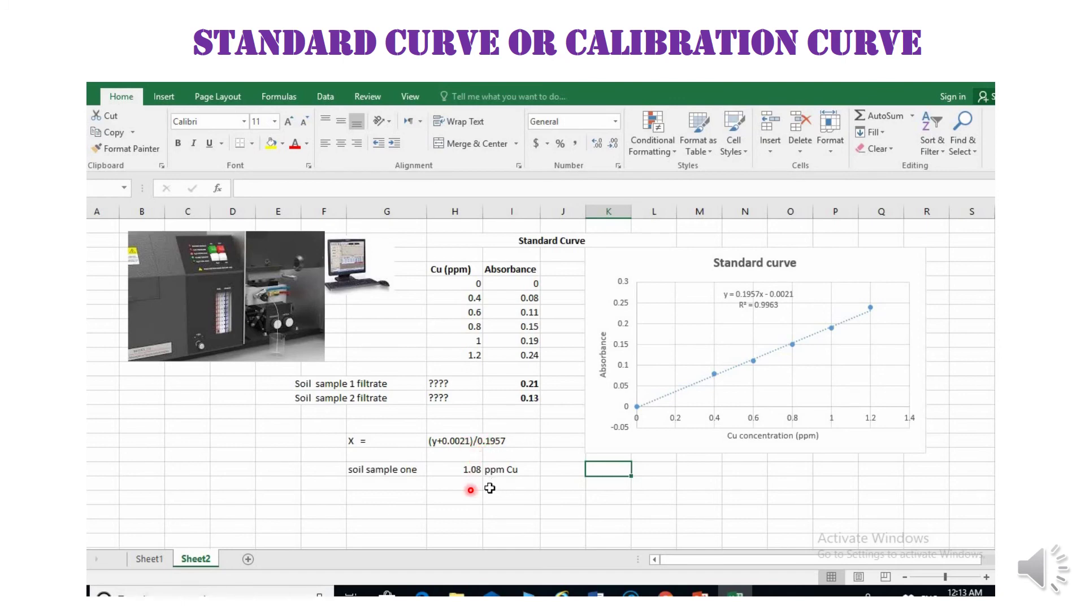
# Step: Enter the label "soil sample 2" in cell G19, below the first sample's label
pyautogui.doubleClick(413, 485)
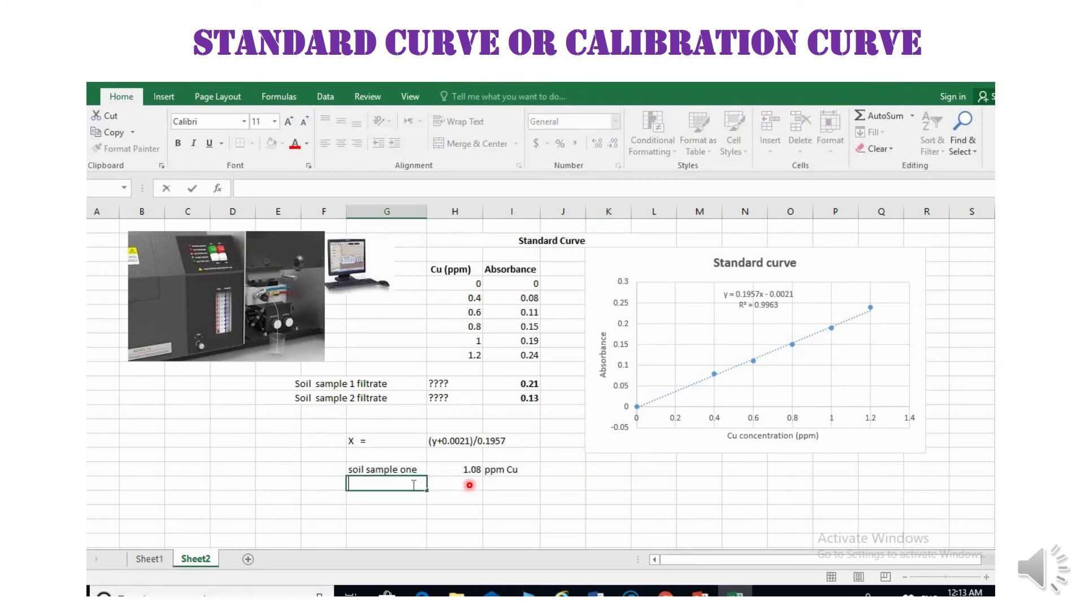
pyautogui.write('so')
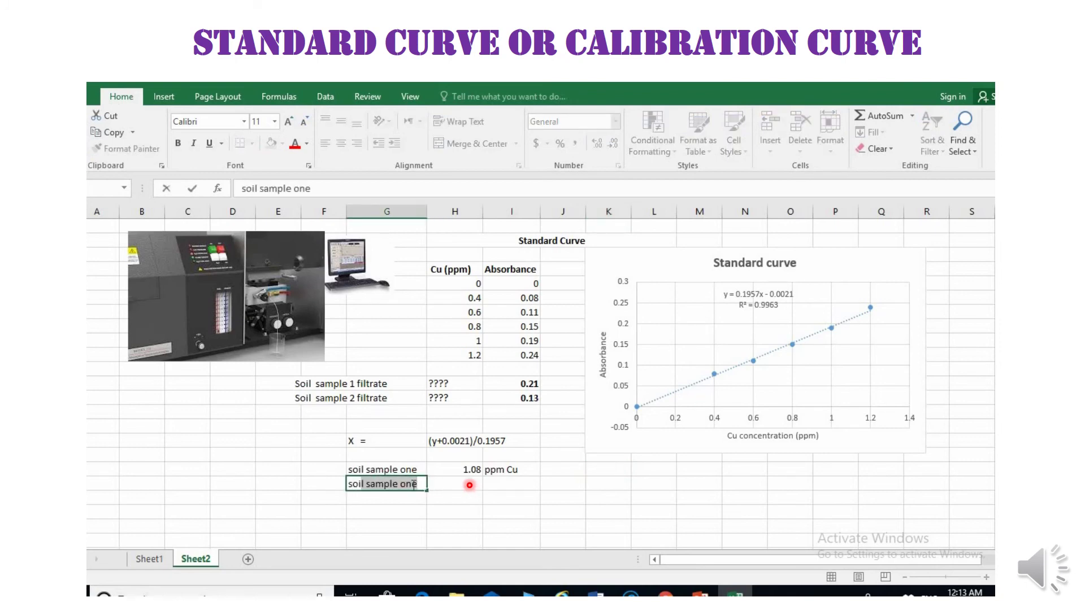
pyautogui.write('il sample one')
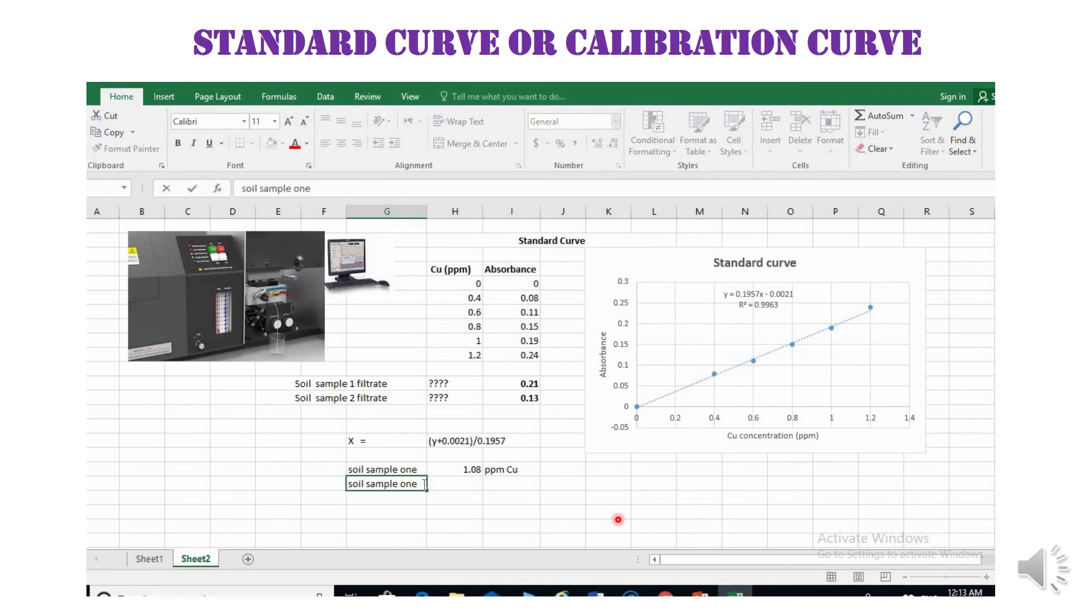
pyautogui.press('BackSpace')
pyautogui.press('BackSpace')
pyautogui.press('BackSpace')
pyautogui.write('2')
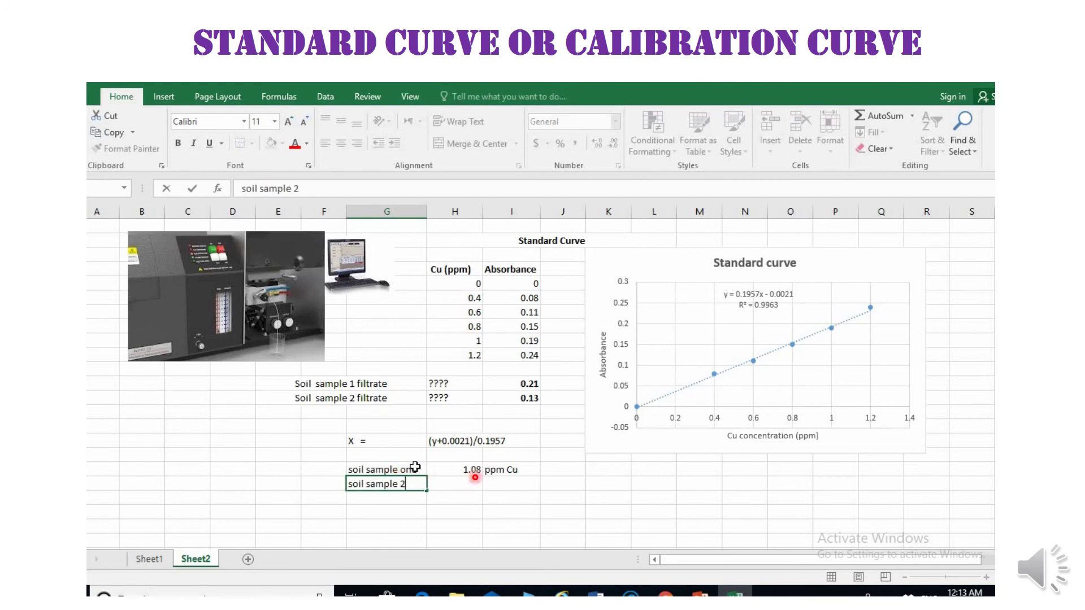
# Step: Change the label in cell G18 to "soil sample 1" so it uses a numeral
pyautogui.doubleClick(415, 472)
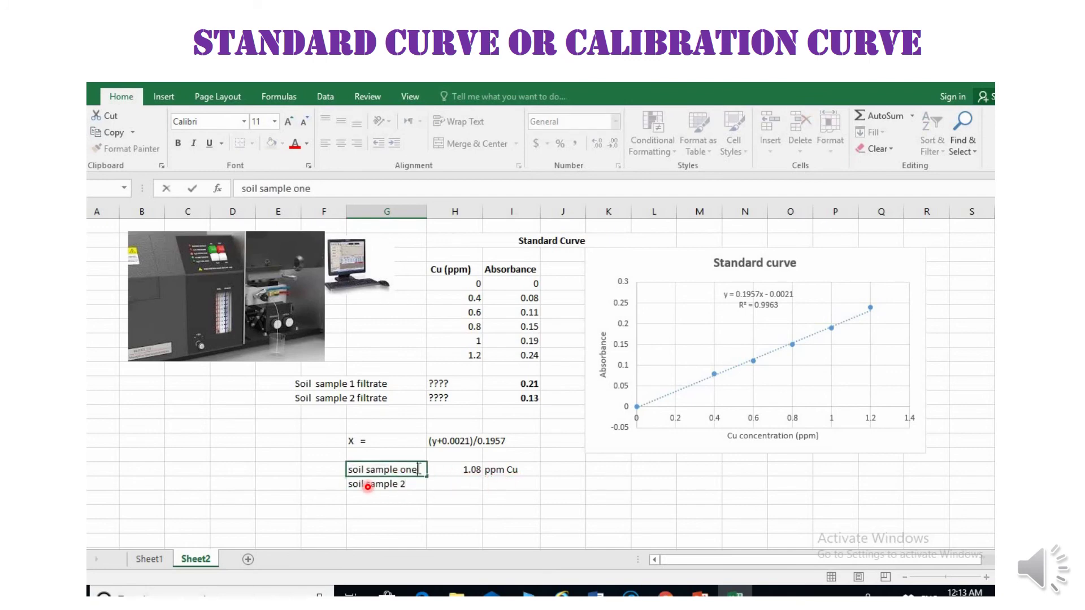
pyautogui.press('BackSpace')
pyautogui.press('BackSpace')
pyautogui.press('BackSpace')
pyautogui.write('1')
# Step: Calculate soil sample 2's copper concentration in cell H19 with the formula =(I13+0.0021)/0.1957
pyautogui.click(472, 484)
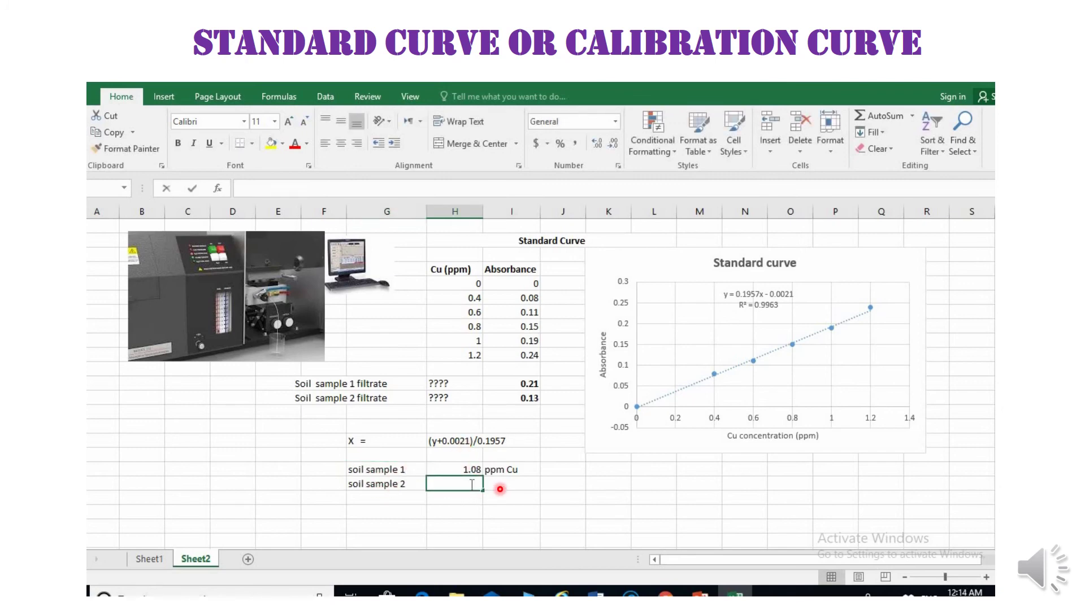
pyautogui.doubleClick(472, 484)
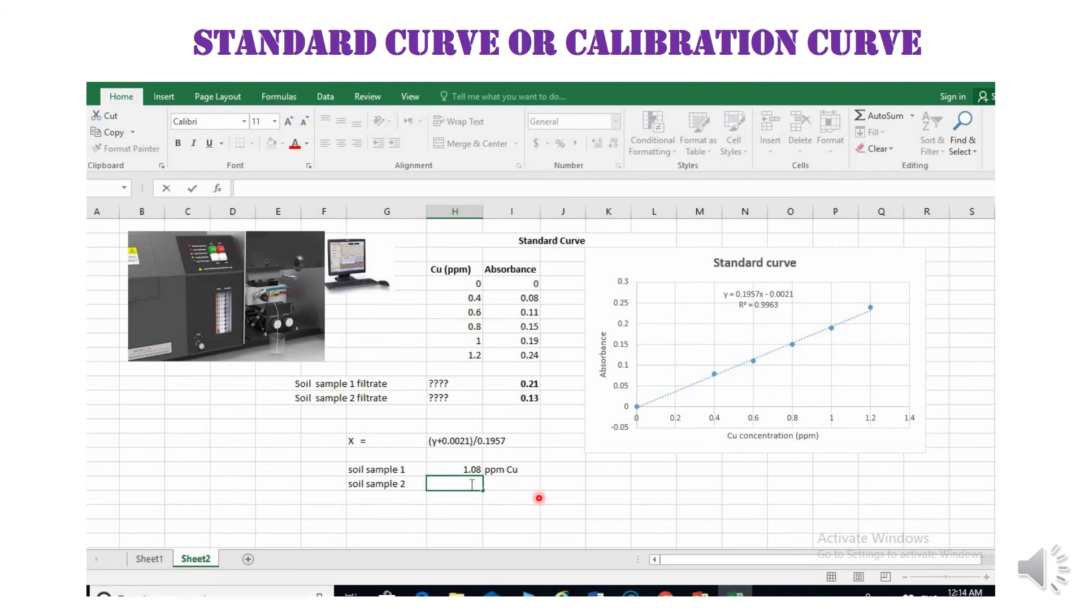
pyautogui.write('=(y')
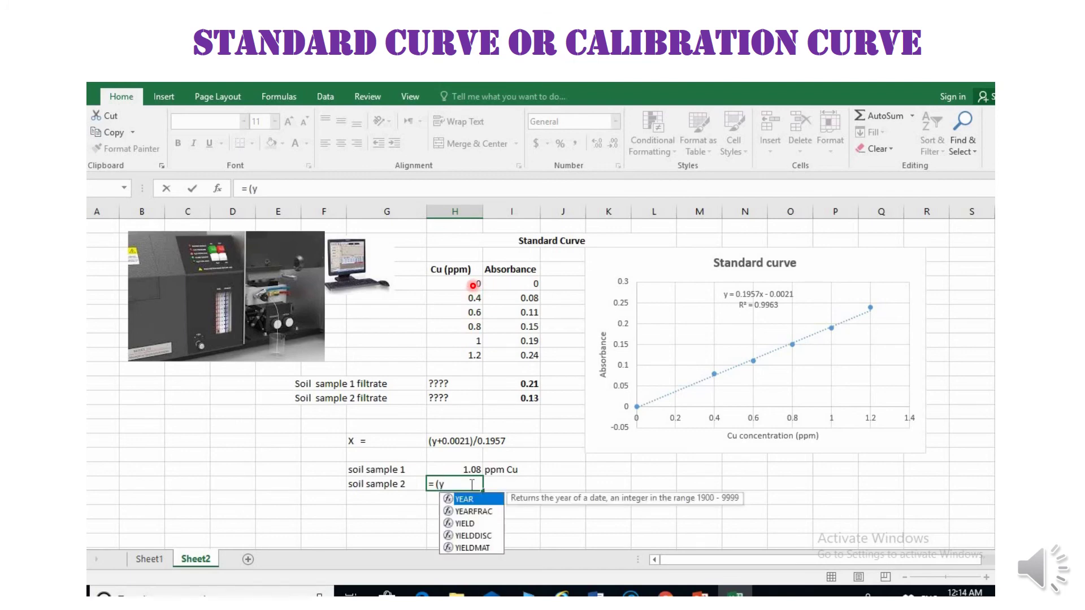
pyautogui.press('BackSpace')
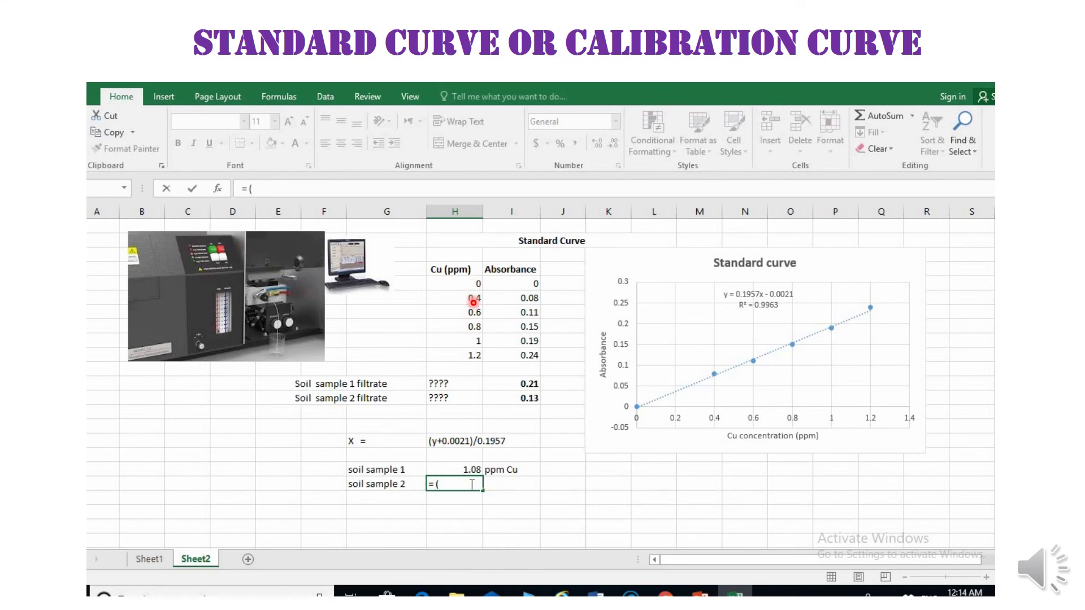
pyautogui.click(526, 398)
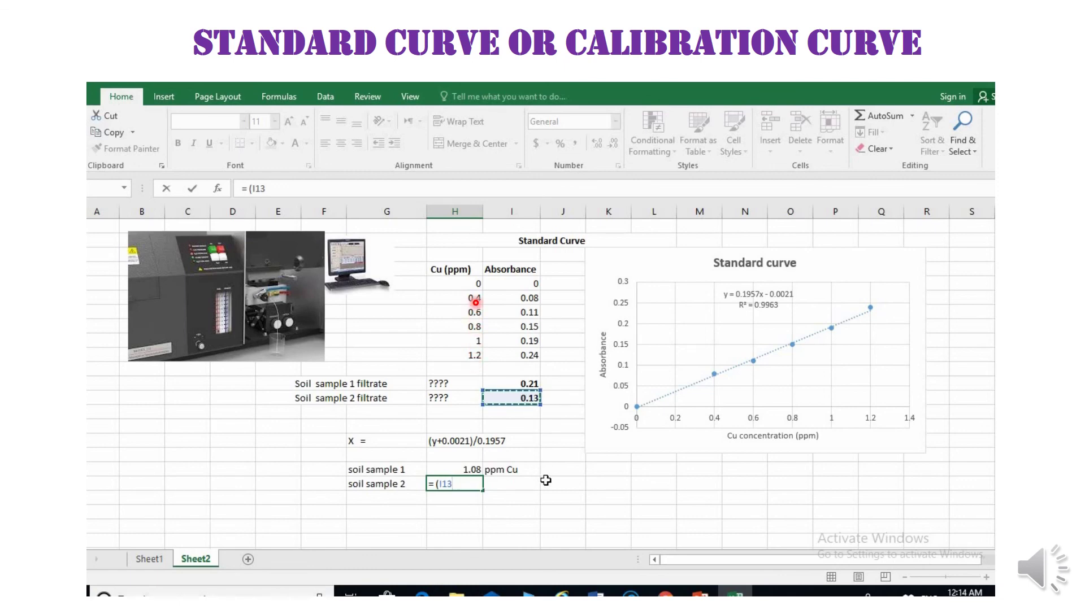
pyautogui.write('+0.00')
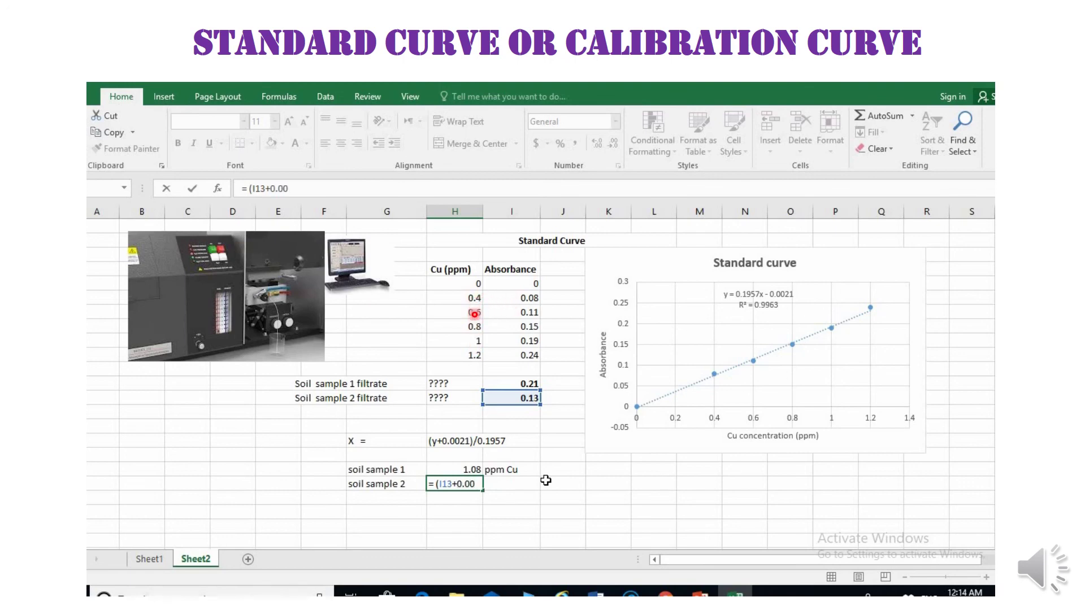
pyautogui.write('21)/0.1')
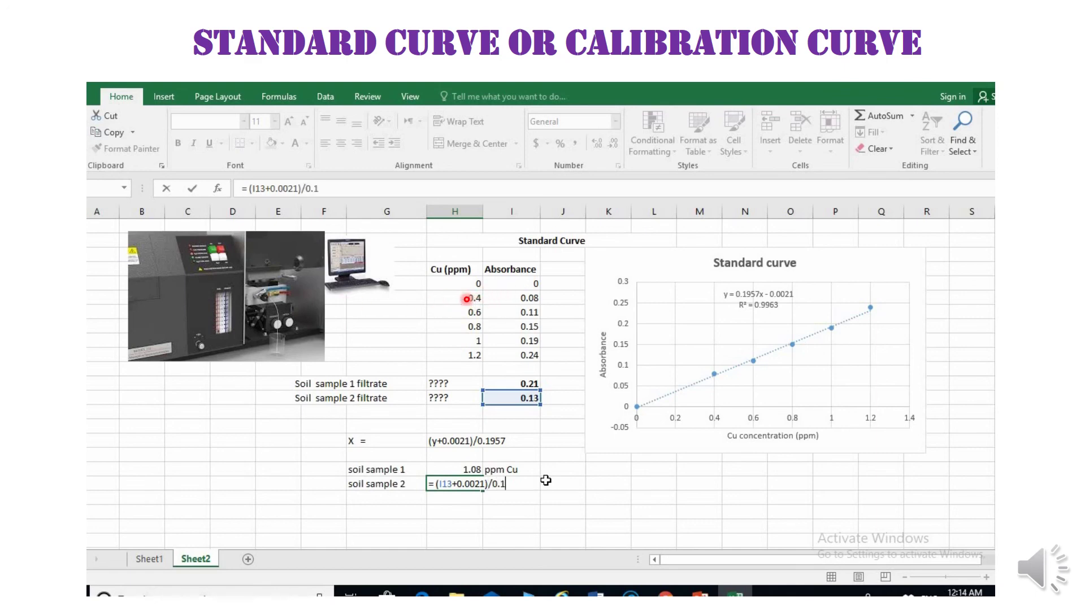
pyautogui.write('957')
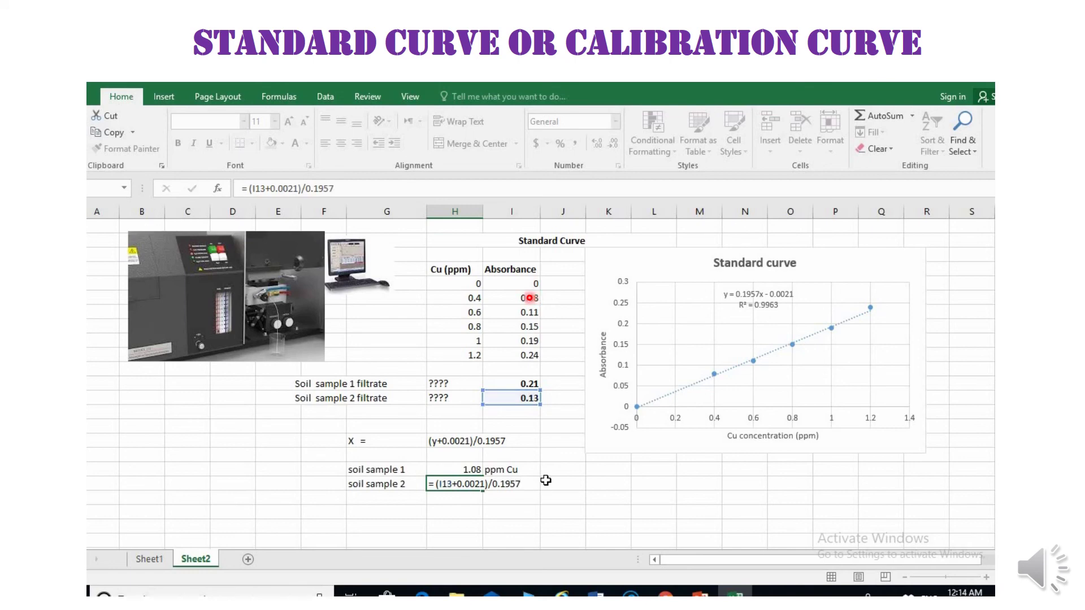
pyautogui.press('Return')
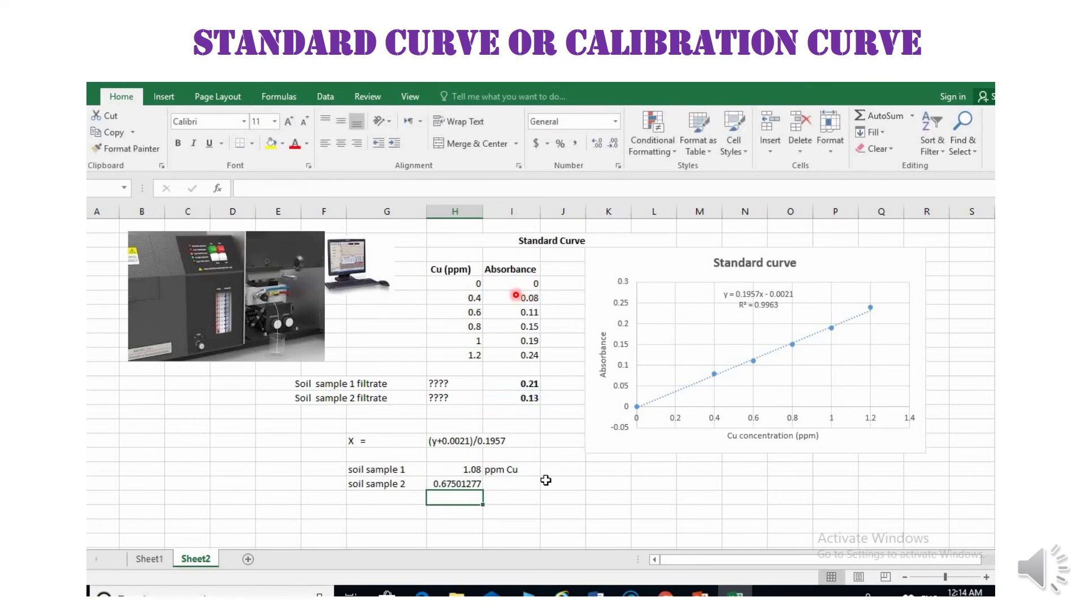
# Step: Enter the unit "ppm Cu" in cell I19, beside soil sample 2's concentration
pyautogui.click(509, 486)
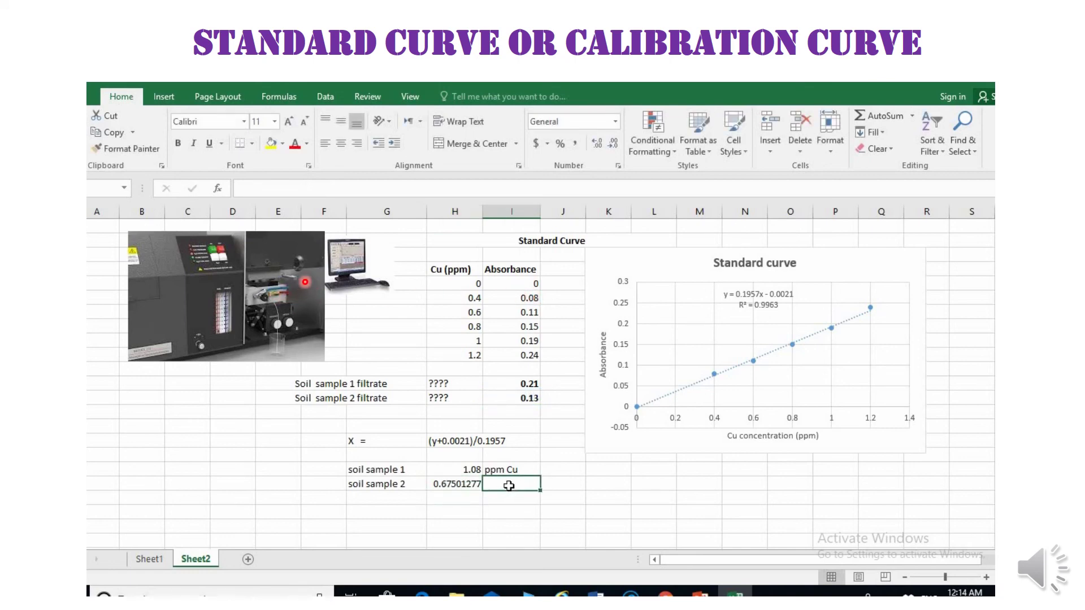
pyautogui.doubleClick(511, 485)
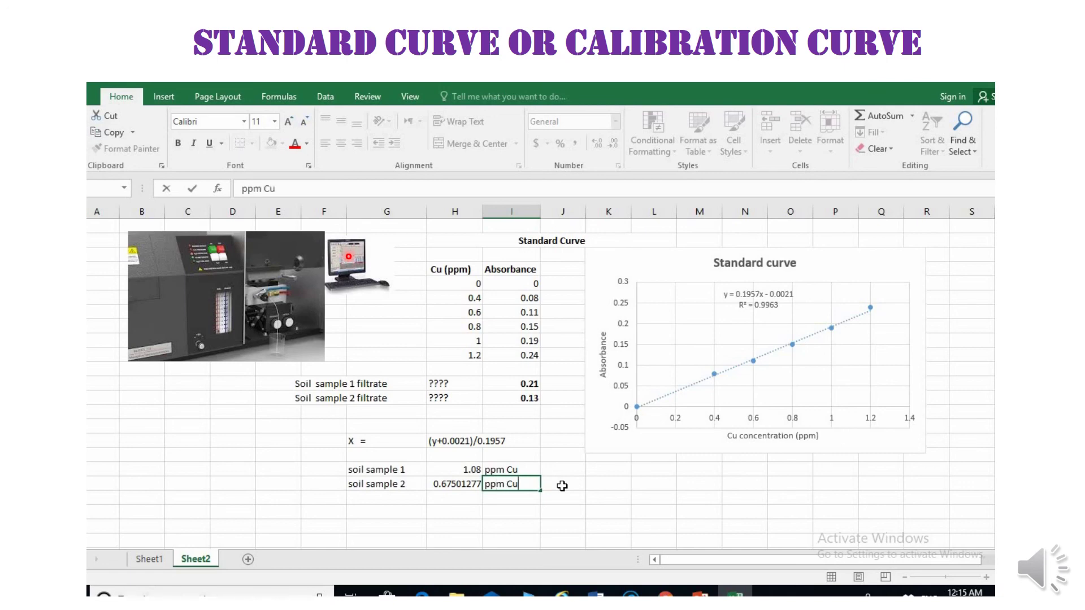
pyautogui.write('ppm Cu')
pyautogui.click(582, 513)
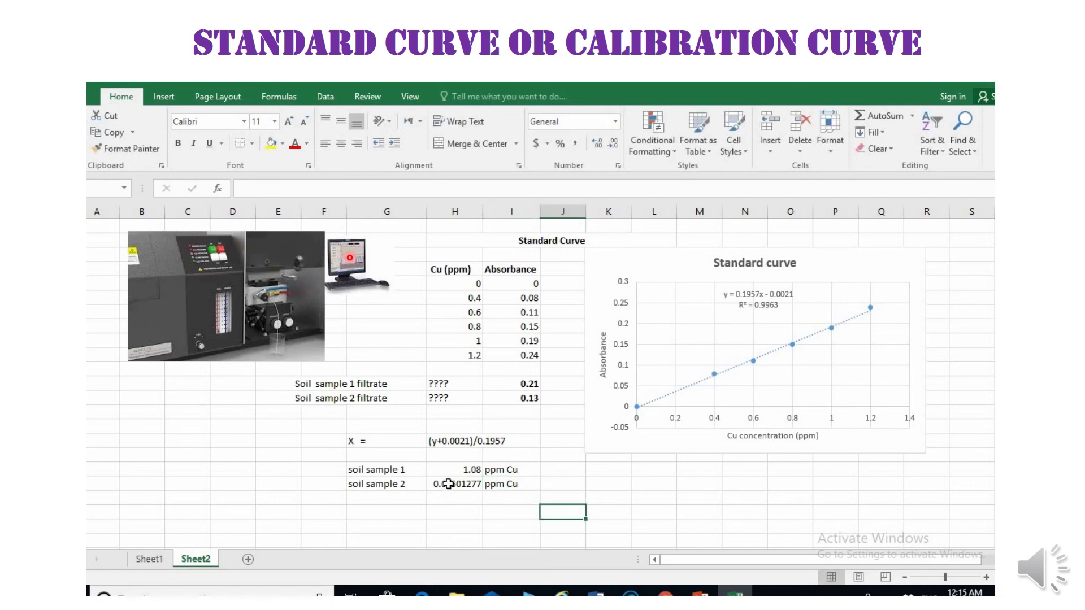
# Step: Reduce soil sample 2's concentration in cell H19 to two decimal places
pyautogui.click(448, 484)
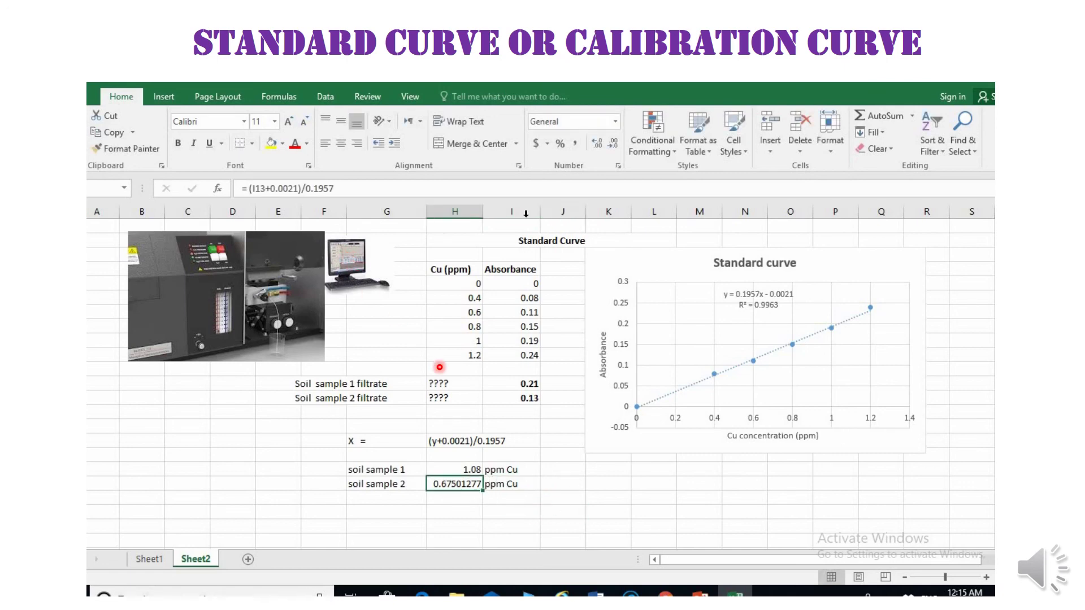
pyautogui.click(612, 143)
pyautogui.click(611, 144)
pyautogui.click(612, 144)
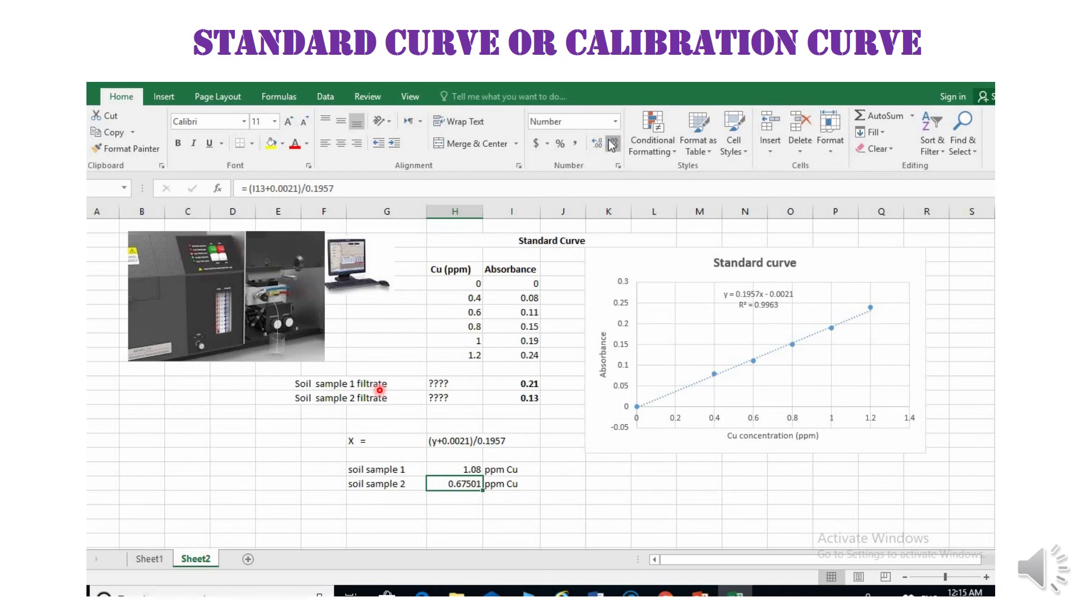
pyautogui.click(612, 143)
pyautogui.click(612, 144)
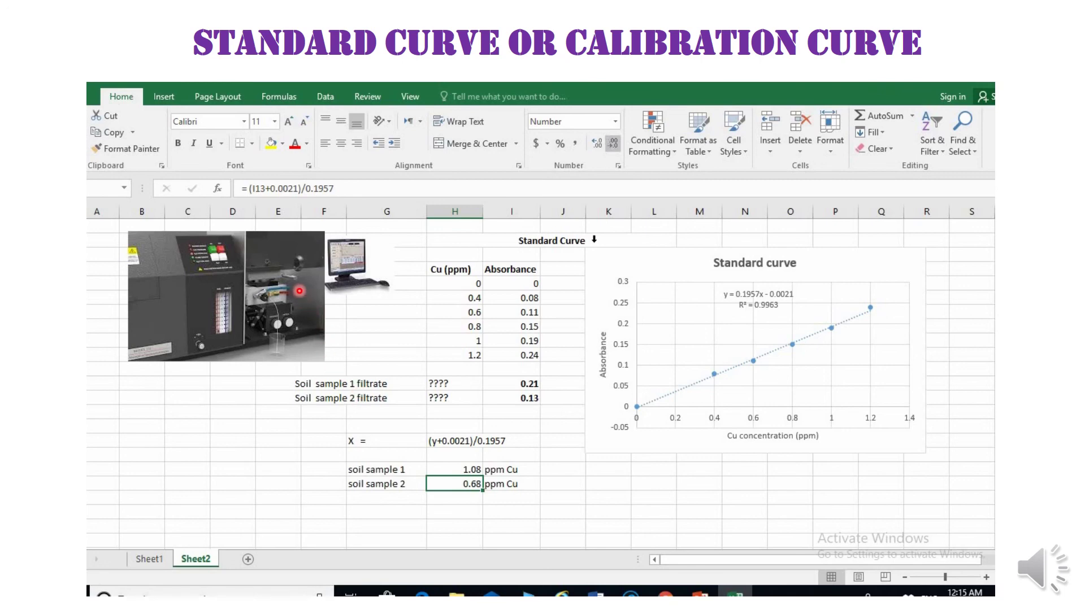
pyautogui.click(578, 480)
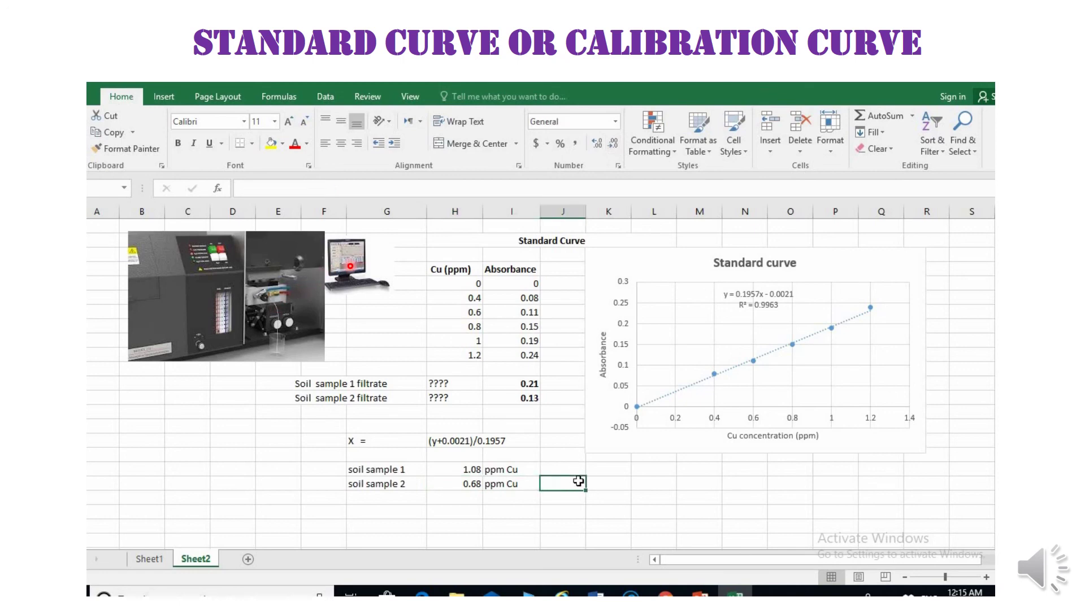
pyautogui.click(658, 510)
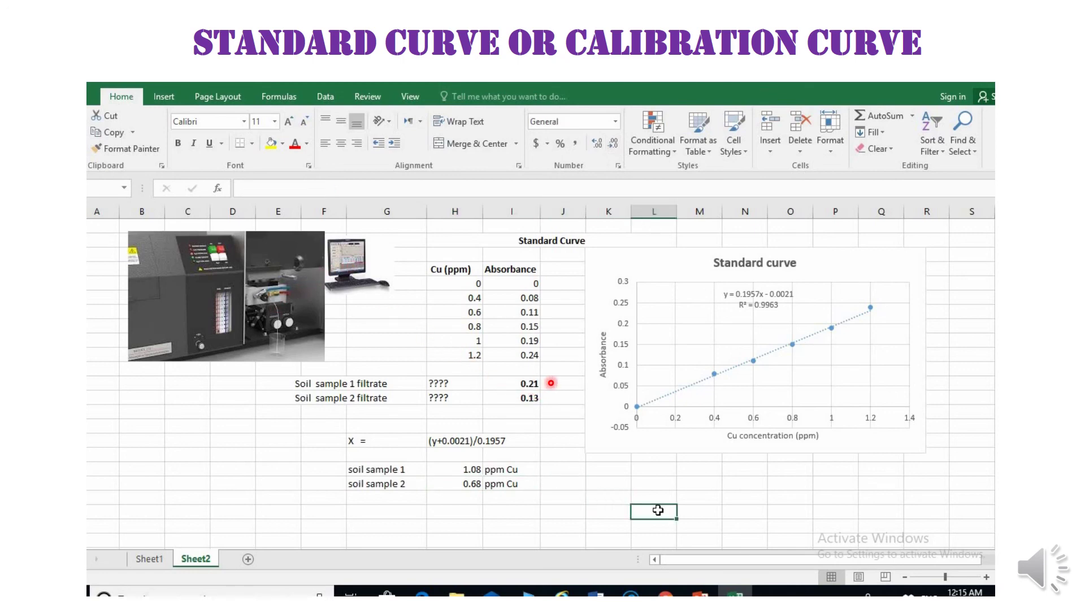